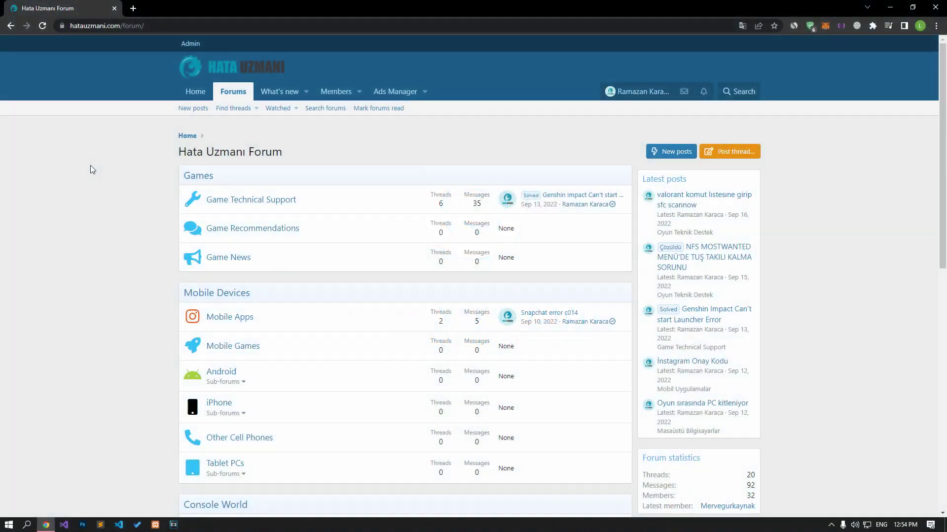
Browse the Hata Uzmanı forum index, then use Post thread to bring up the forum section picker
scroll(91, 164, down, 10)
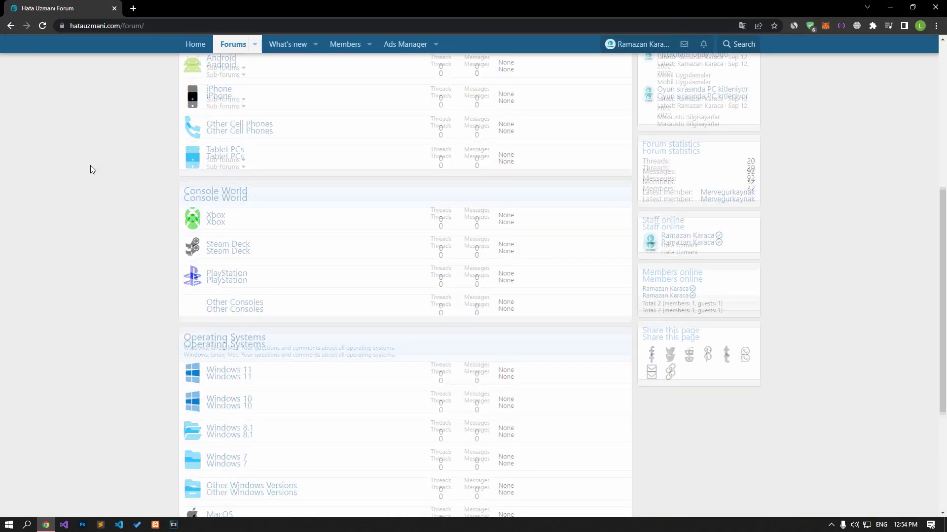
scroll(91, 169, up, 10)
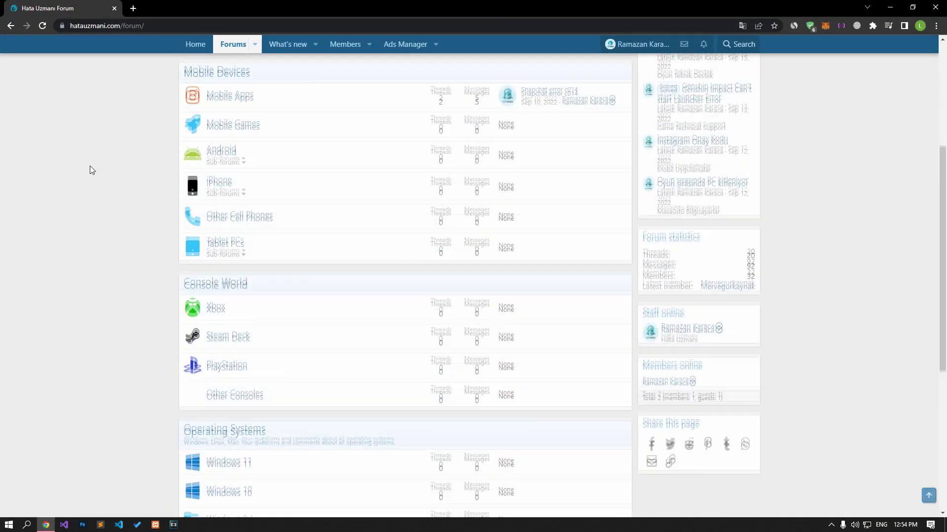
scroll(89, 168, up, 2)
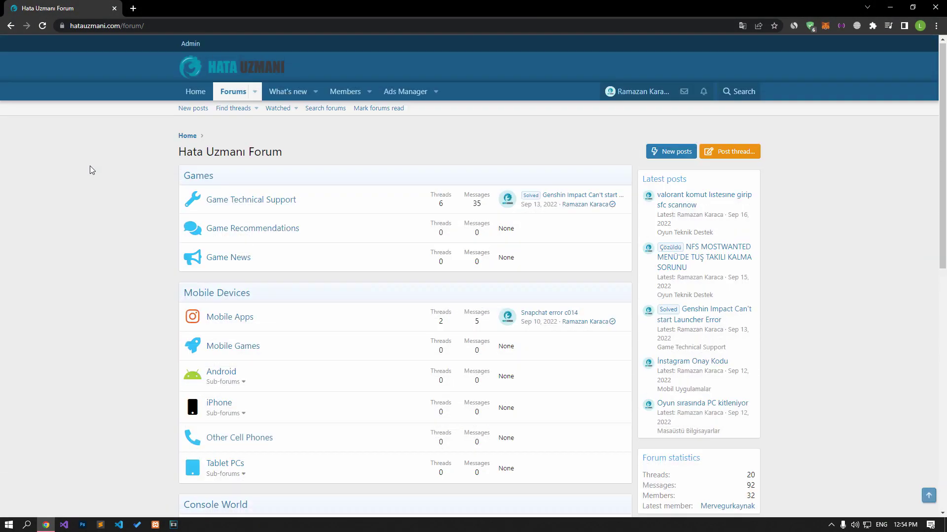
click(752, 153)
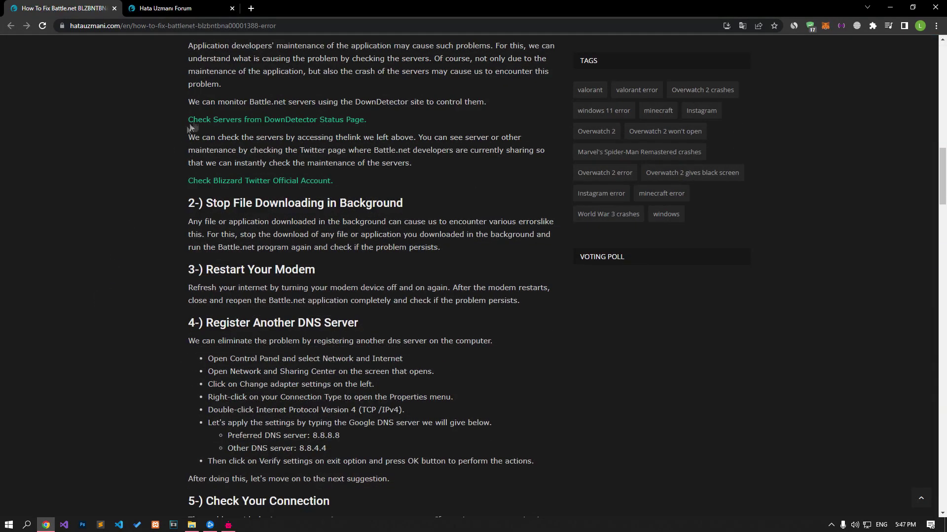
Open Downdetector's Battle.net status and Blizzard CS Twitter in new tabs, confirming no current problems
middle_click(243, 119)
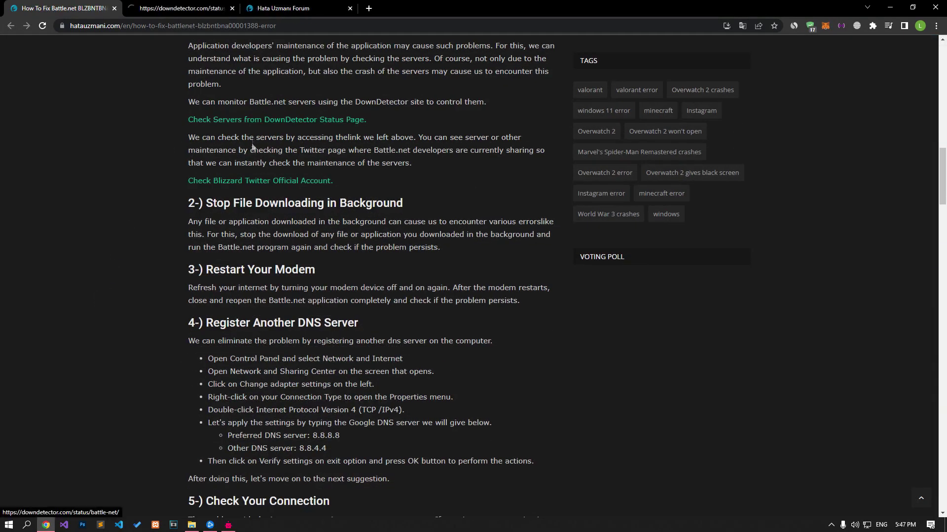
middle_click(247, 180)
click(180, 8)
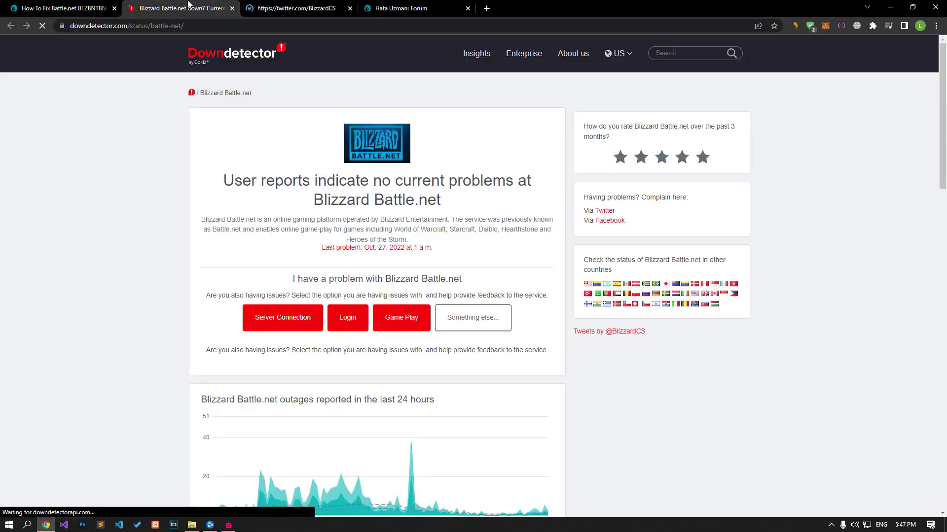
scroll(276, 217, down, 3)
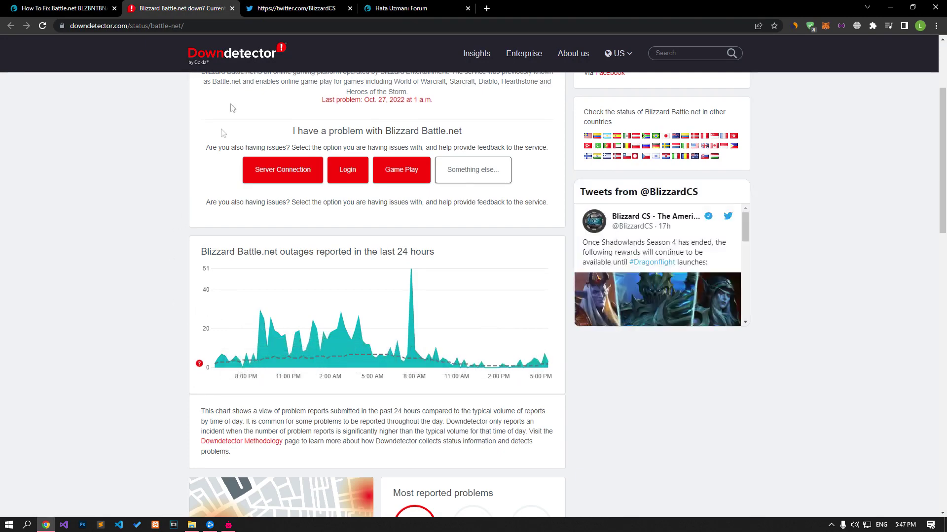
click(279, 7)
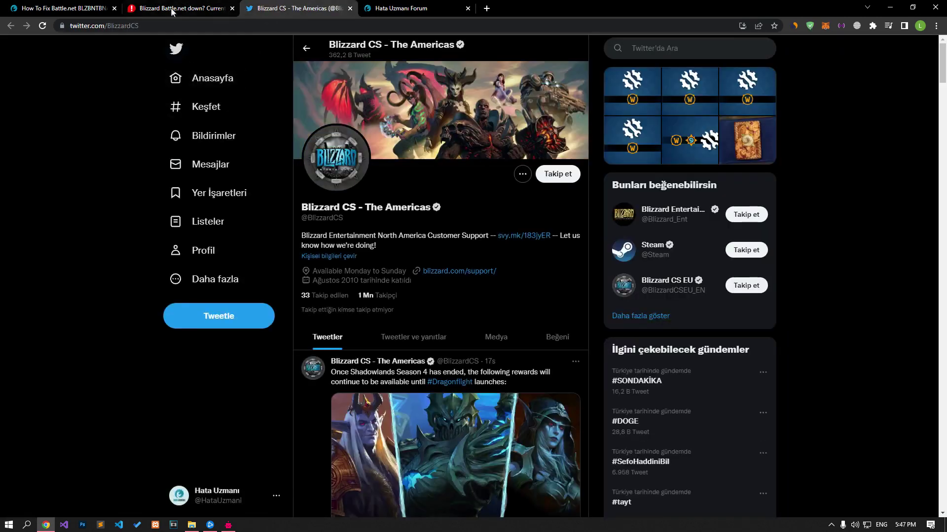
Close Downdetector, read Blizzard CS's Dragonflight maintenance tweets, and go back to the fix article
click(232, 7)
scroll(84, 298, down, 7)
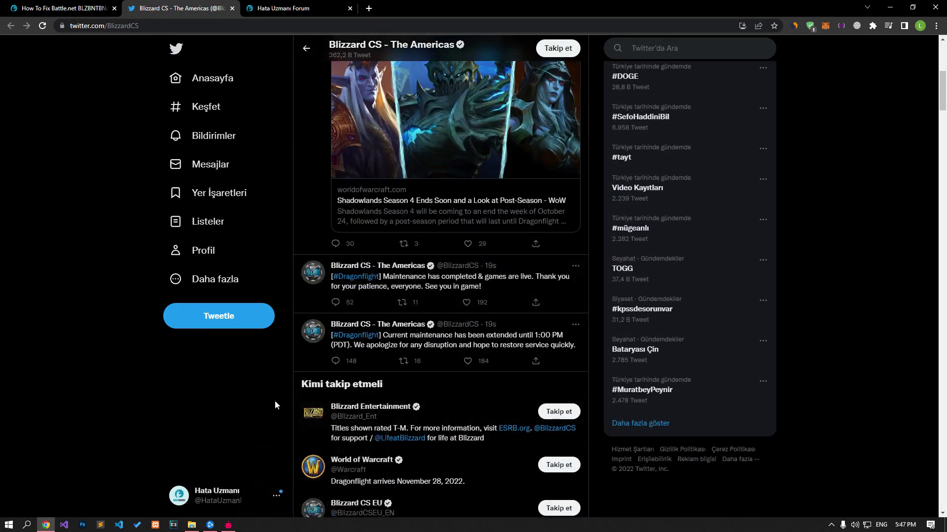
click(97, 8)
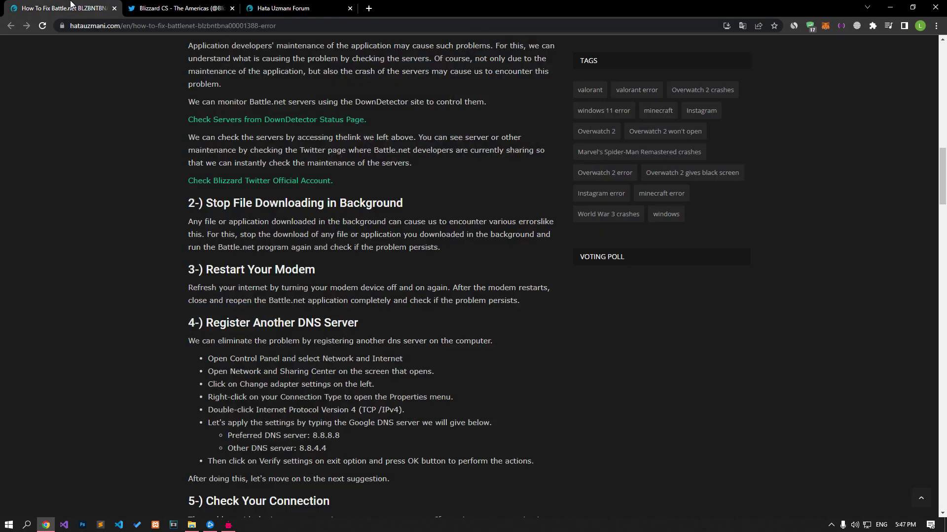
Close the Twitter tab and bring the article's Google DNS and Clear DNS Cache sections into view
middle_click(171, 6)
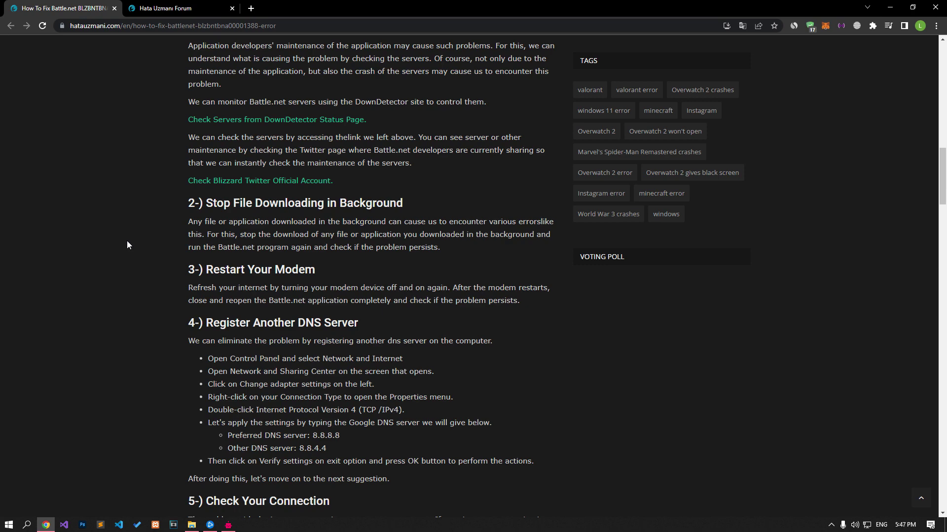
scroll(127, 245, down, 5)
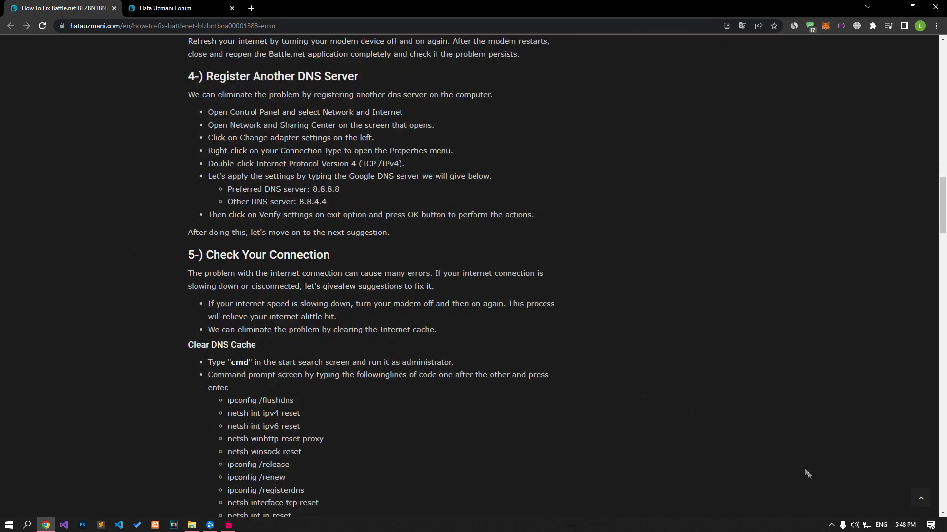
right_click(867, 526)
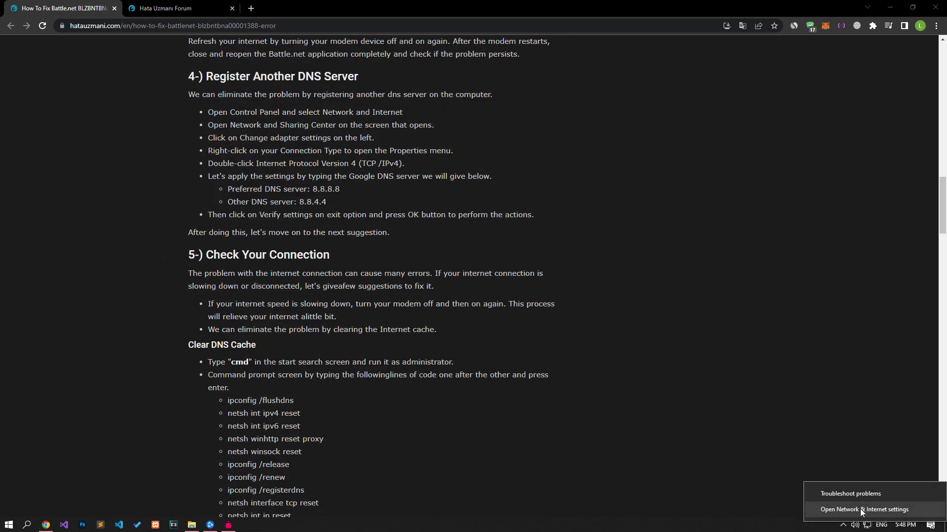
Open the Ethernet adapter's properties from Network & Internet adapter options
click(860, 509)
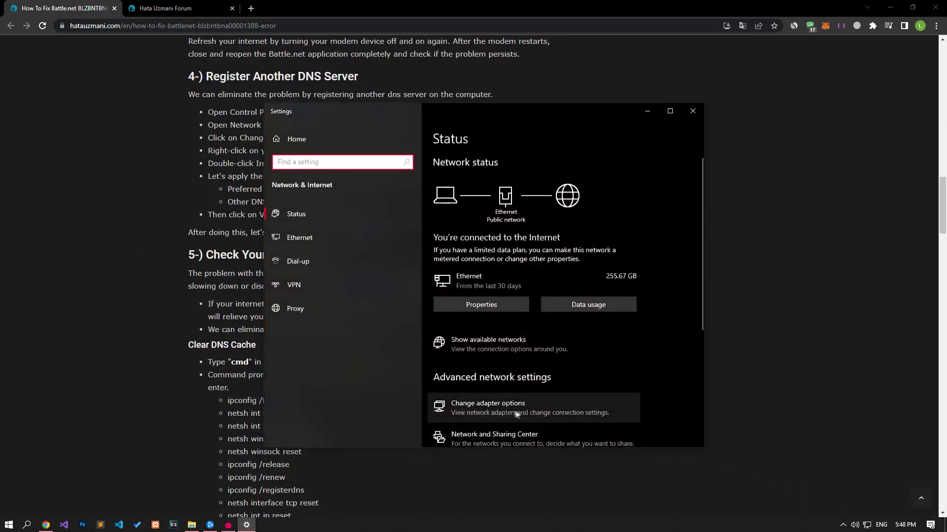
click(517, 411)
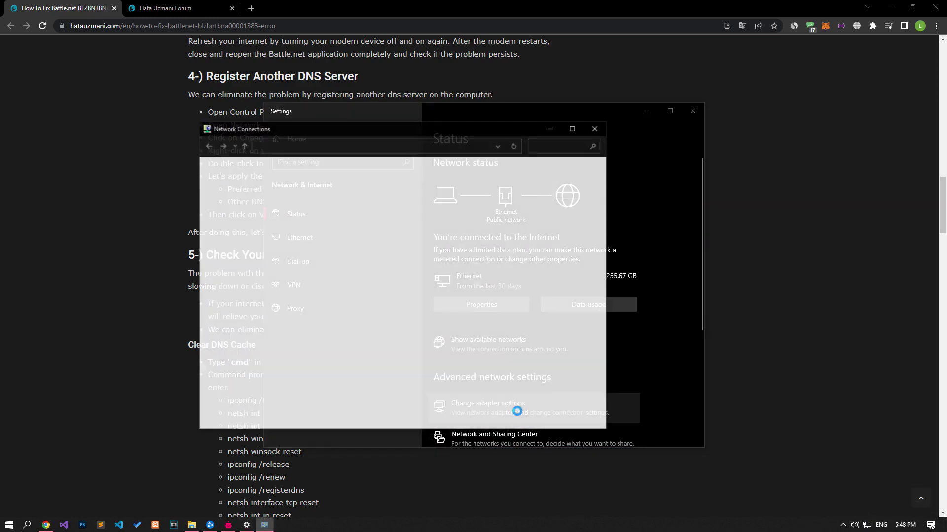
right_click(253, 173)
click(238, 185)
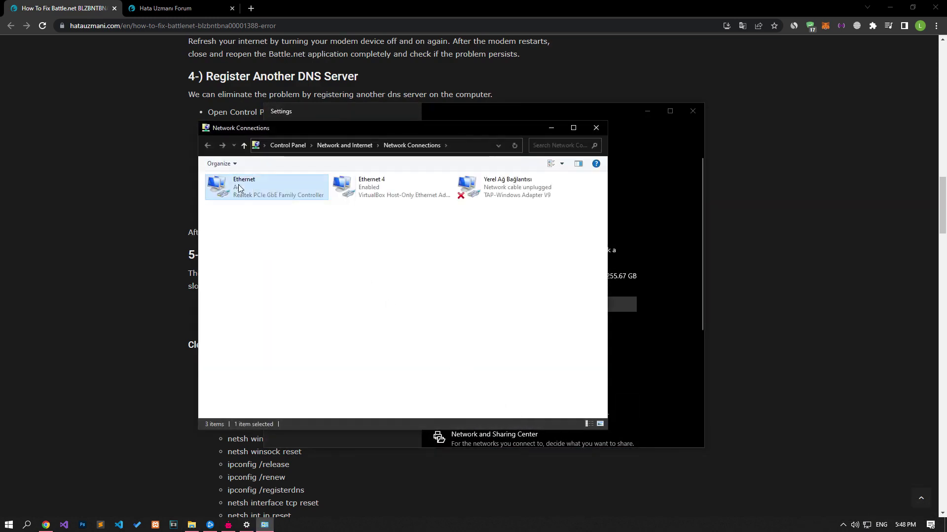
right_click(239, 184)
click(256, 279)
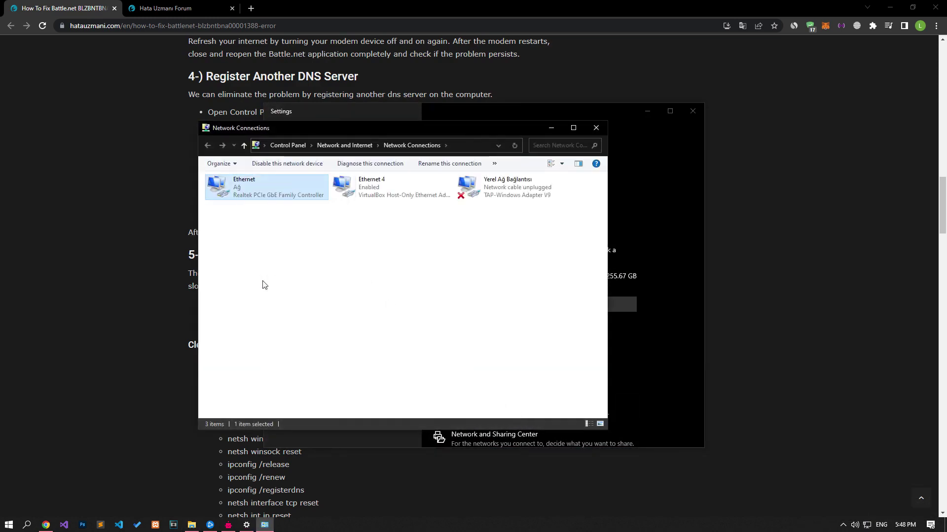
Set Ethernet's IPv4 DNS servers to 8.8.8.8 and 8.8.4.4 and confirm
click(289, 287)
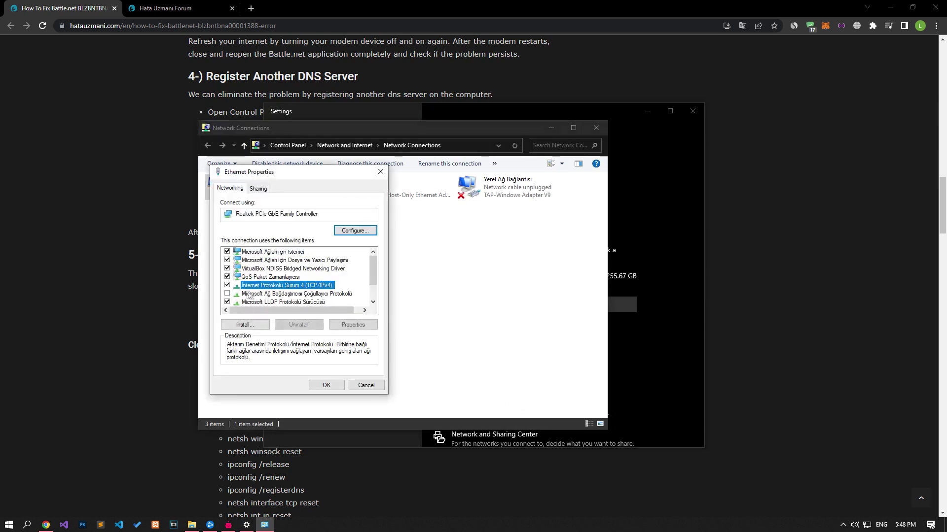
double_click(274, 287)
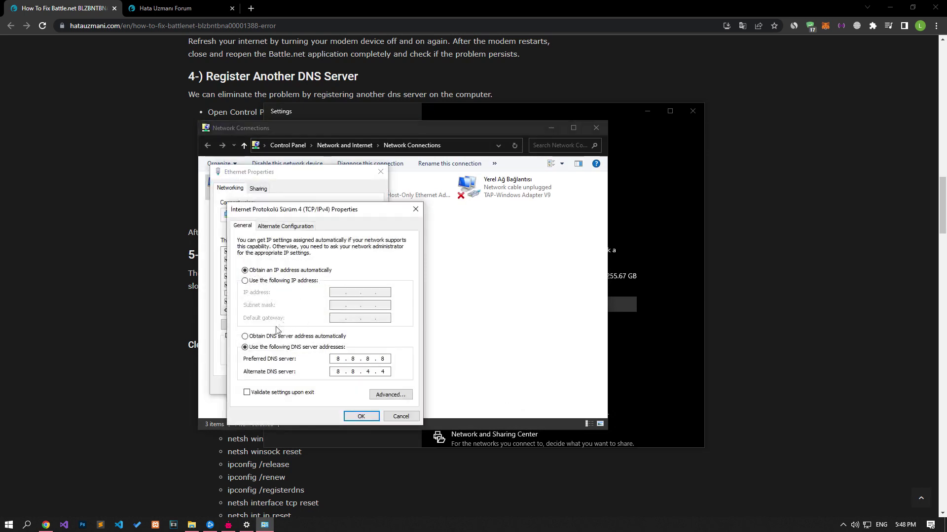
click(244, 347)
click(386, 373)
click(361, 416)
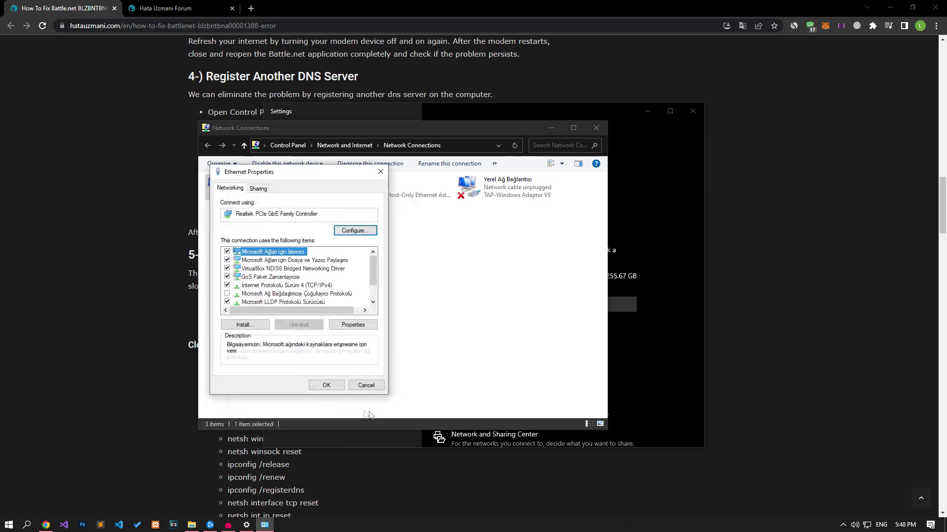
click(326, 385)
Close the network windows and launch Command Prompt (cmd) as administrator beside the article
click(692, 111)
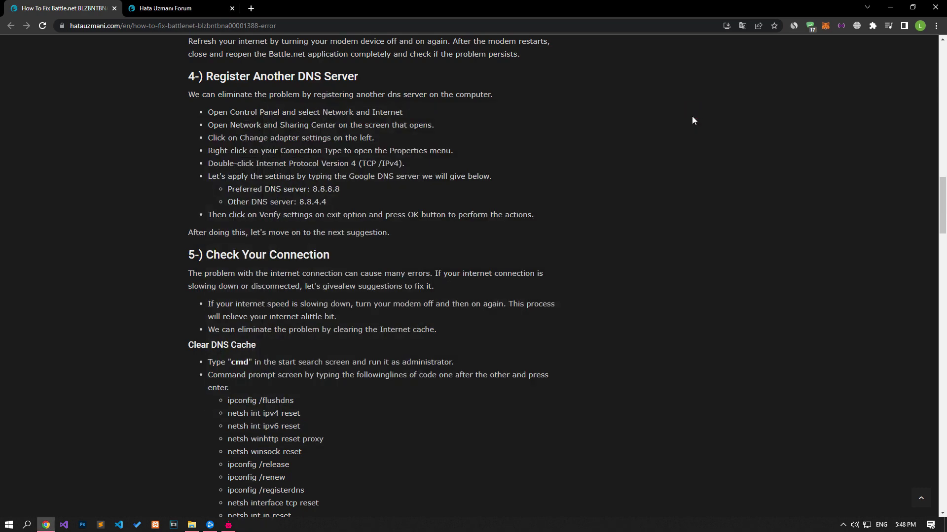
scroll(271, 475, down, 4)
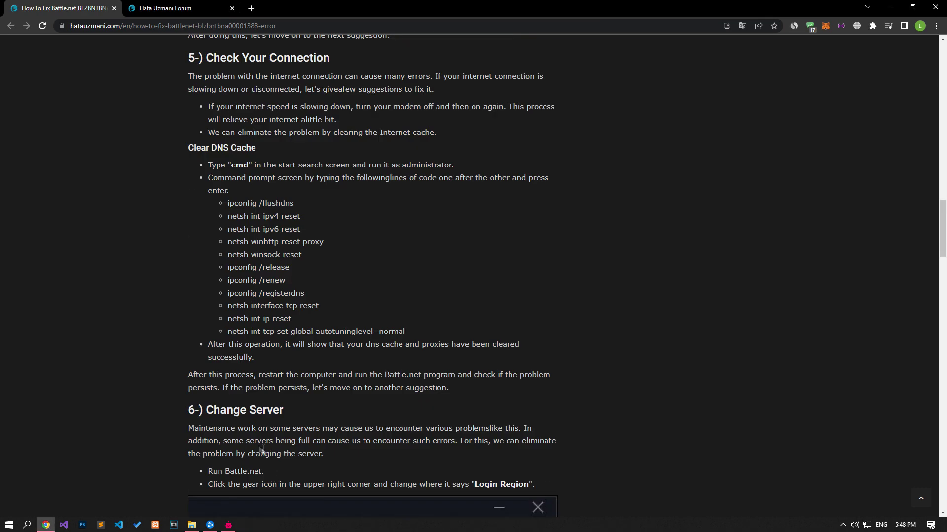
click(8, 525)
text(cmd)
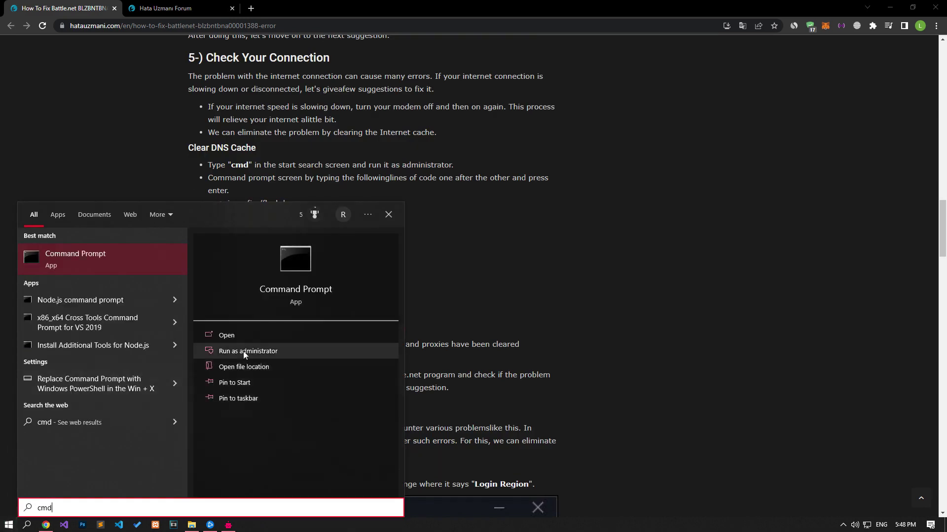
click(248, 351)
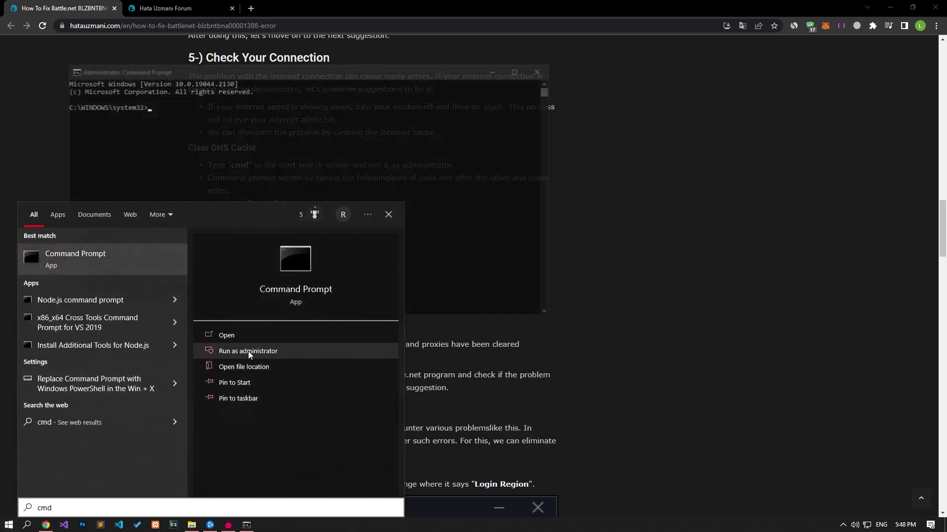
drag(190, 76, 504, 103)
key(alt+Tab)
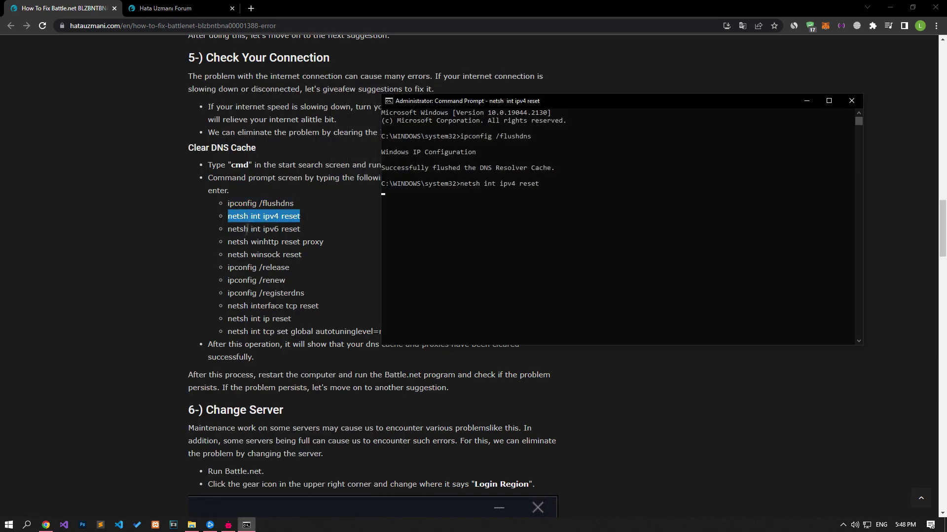
Run netsh int ipv6 reset, winhttp reset proxy, winsock reset and ipconfig /release in the prompt
triple_click(246, 231)
triple_click(246, 242)
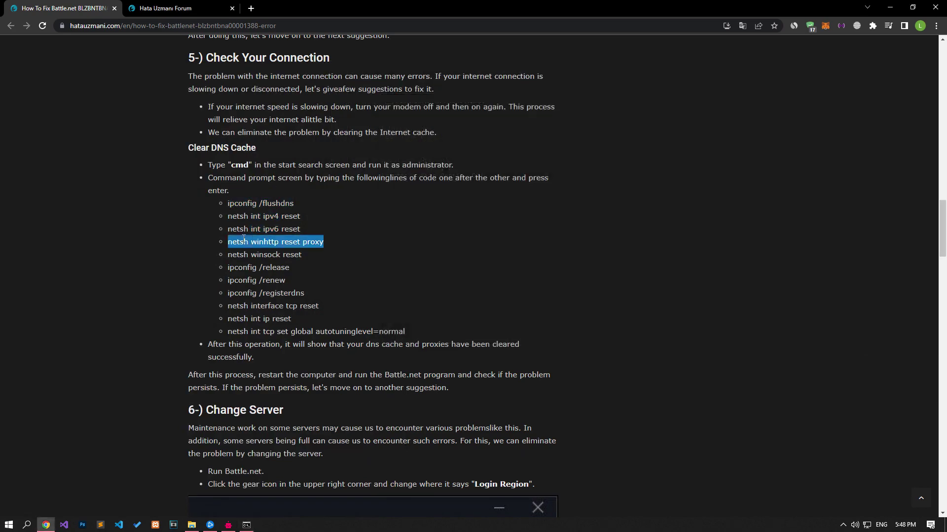
key(alt+Tab)
text(netsh winhttp reset proxy)
key(Return)
triple_click(246, 254)
key(alt+Tab)
text(netsh winsock reset)
key(Return)
triple_click(249, 266)
key(alt+Tab)
text(ipconfig /release)
key(Return)
key(alt+Tab)
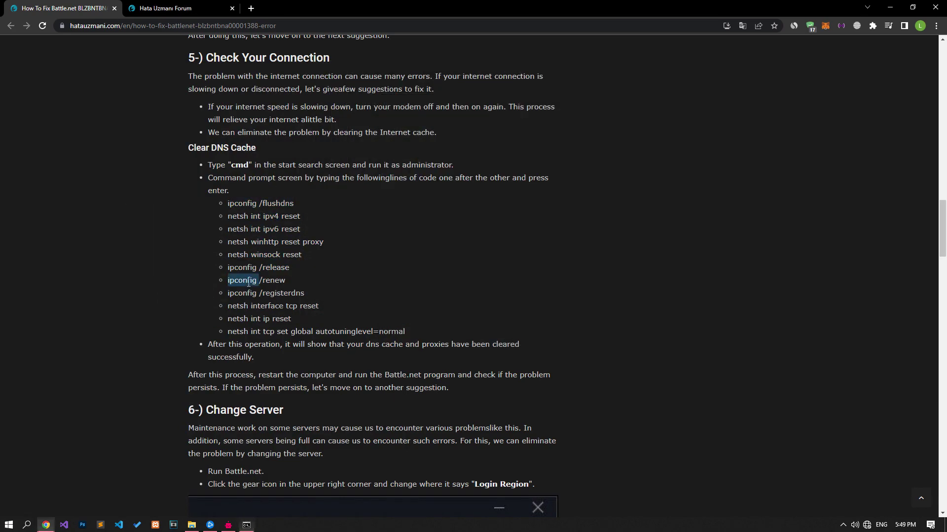
Run ipconfig /renew and /registerdns, netsh tcp and ip resets, and autotuninglevel=normal
triple_click(249, 280)
key(alt+Tab)
text(ipconfig /renew)
key(Return)
key(alt+Tab)
triple_click(249, 293)
key(alt+Tab)
key(ctrl+v)
key(Return)
key(alt+Tab)
triple_click(249, 305)
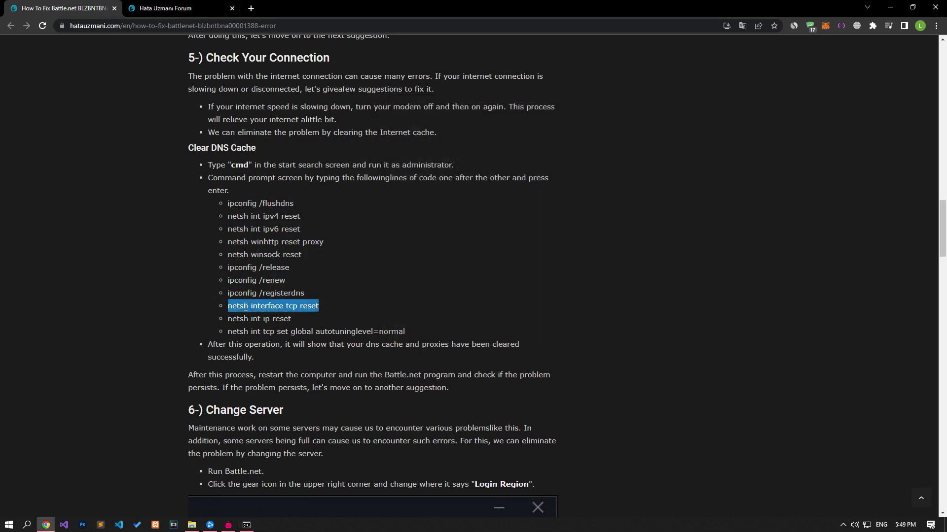
key(alt+Tab)
key(ctrl+v)
key(Return)
key(alt+Tab)
triple_click(249, 319)
key(alt+Tab)
key(ctrl+v)
key(Return)
key(alt+Tab)
triple_click(257, 332)
key(alt+Tab)
text(netsh int tcp set global autotuninglevel=normal)
key(Return)
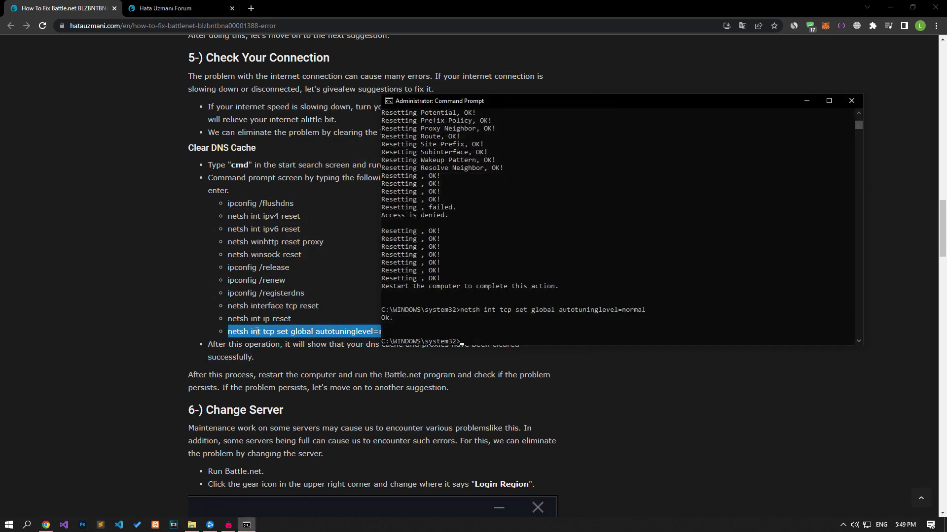
Close Command Prompt and dismiss the Start menu without restarting
click(853, 101)
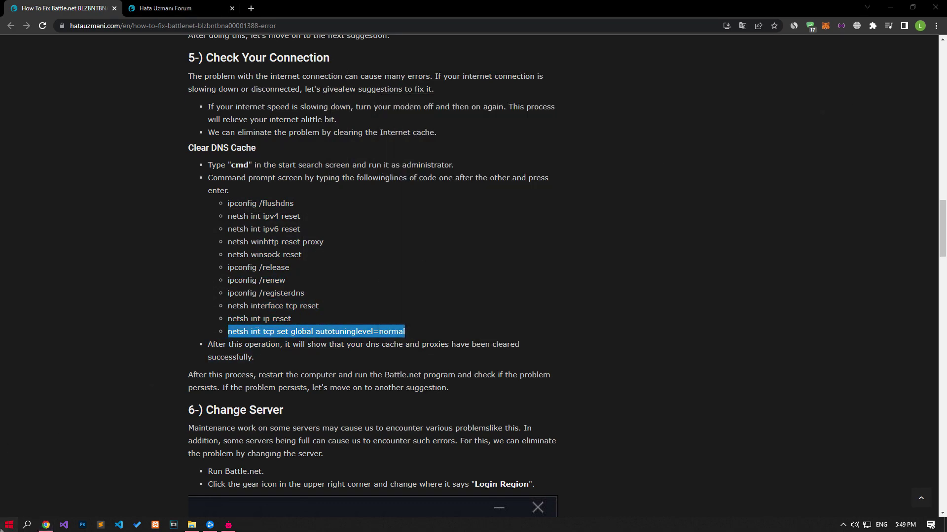
click(8, 525)
click(12, 506)
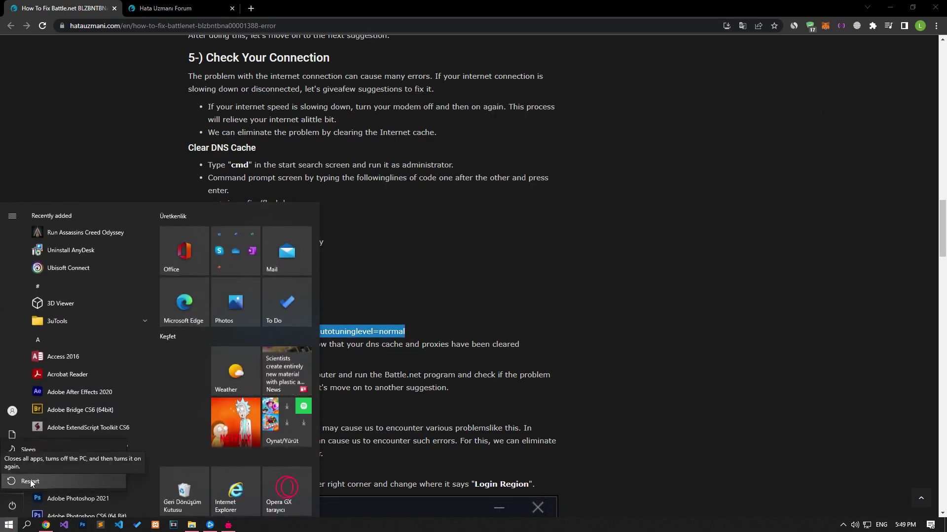
click(427, 318)
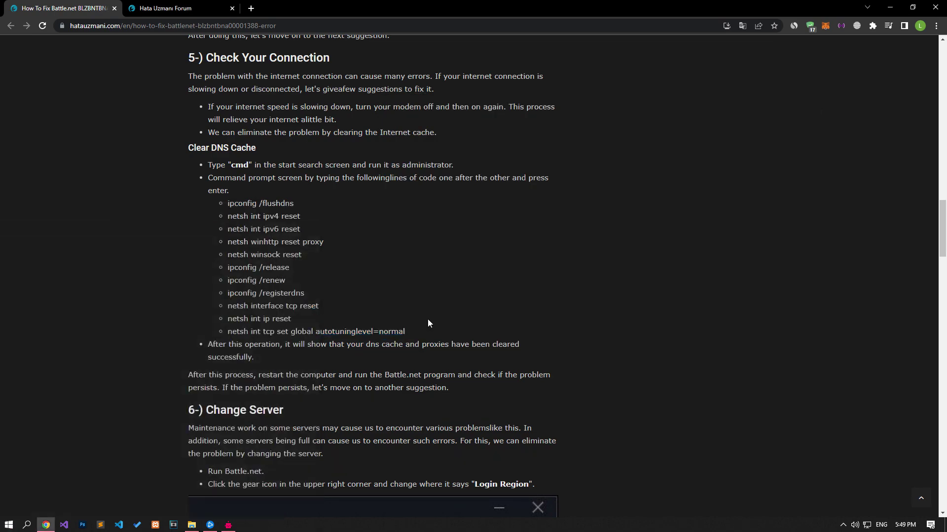
scroll(226, 313, down, 7)
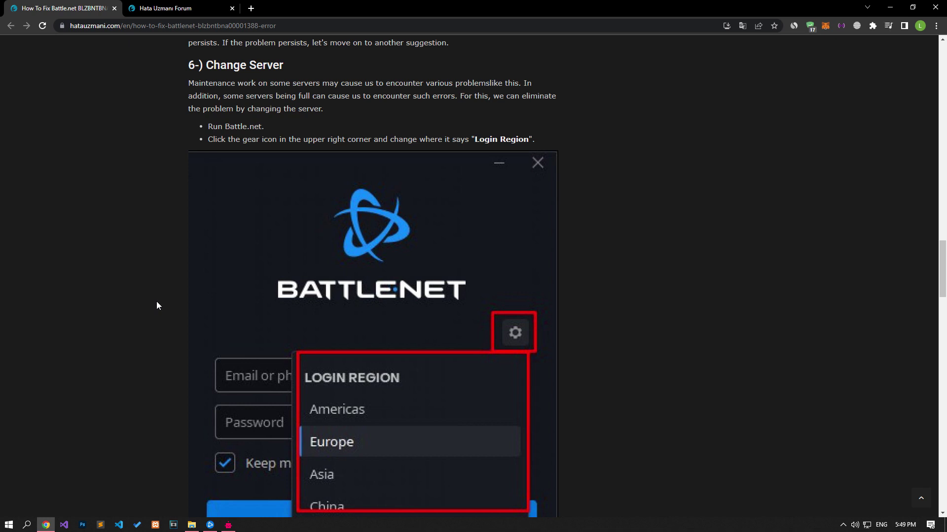
Log in to Battle.net with the Europe region and the account password, then scroll to the VPN section
click(212, 525)
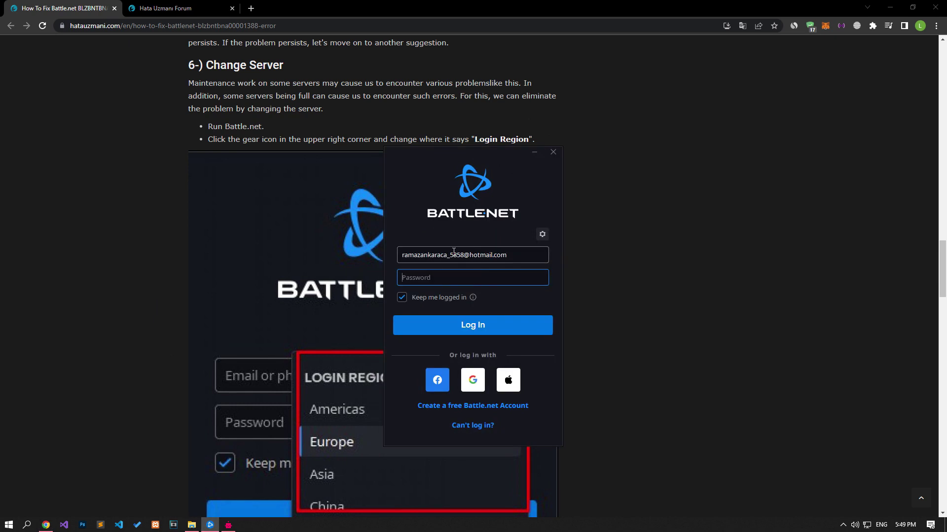
click(543, 235)
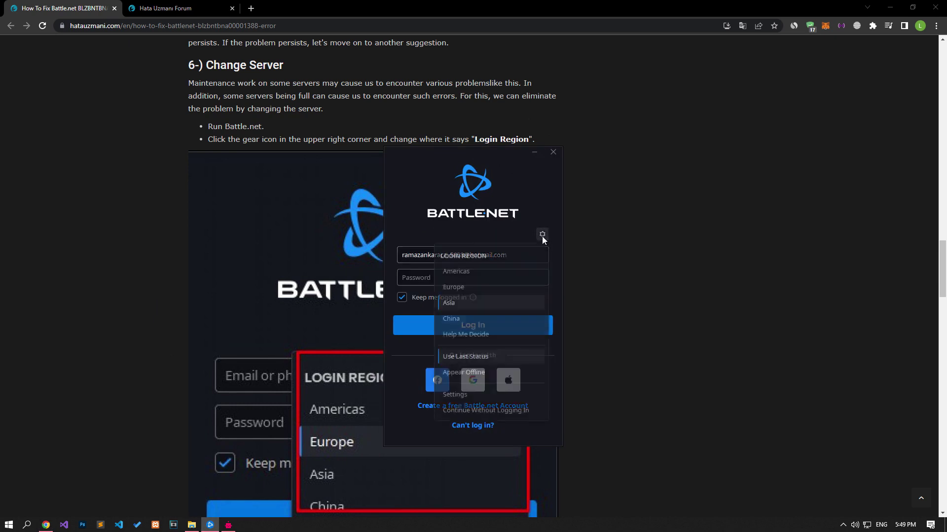
click(451, 288)
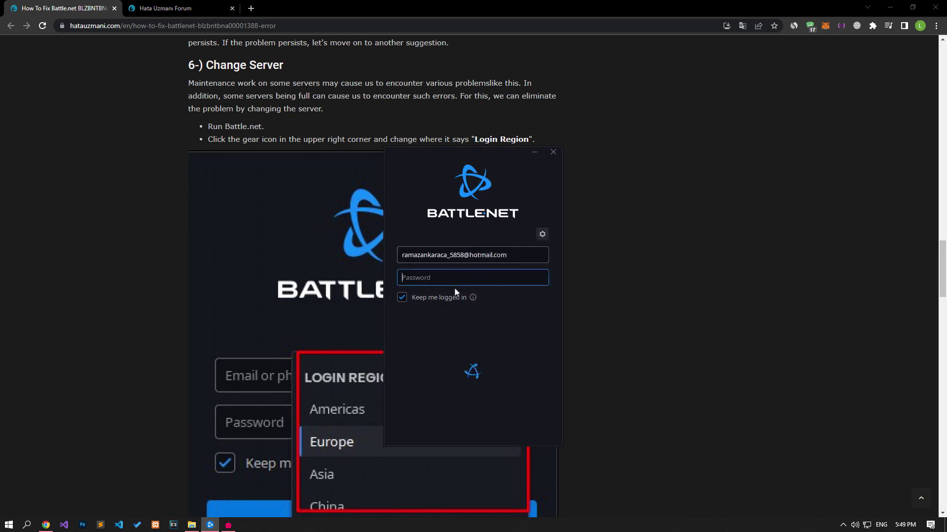
click(452, 277)
text(••••••••••)
key(Return)
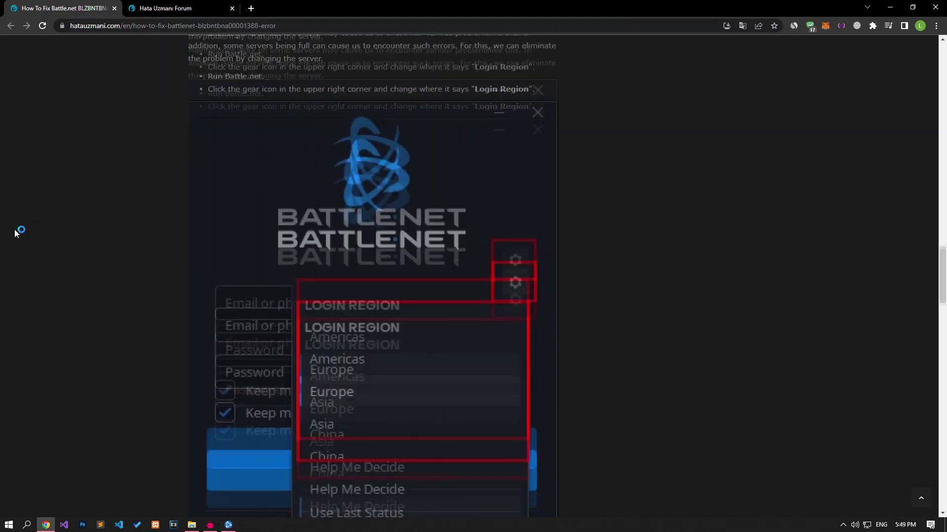
scroll(16, 230, down, 12)
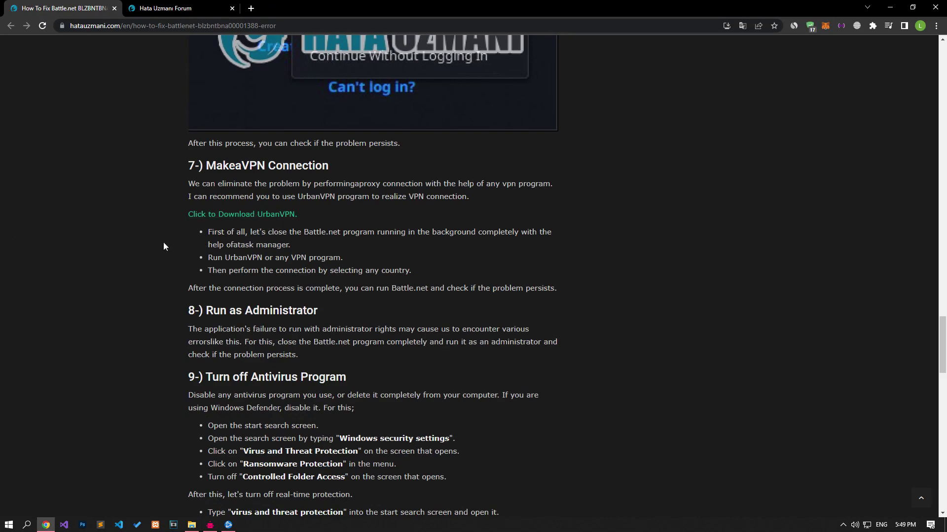
click(211, 526)
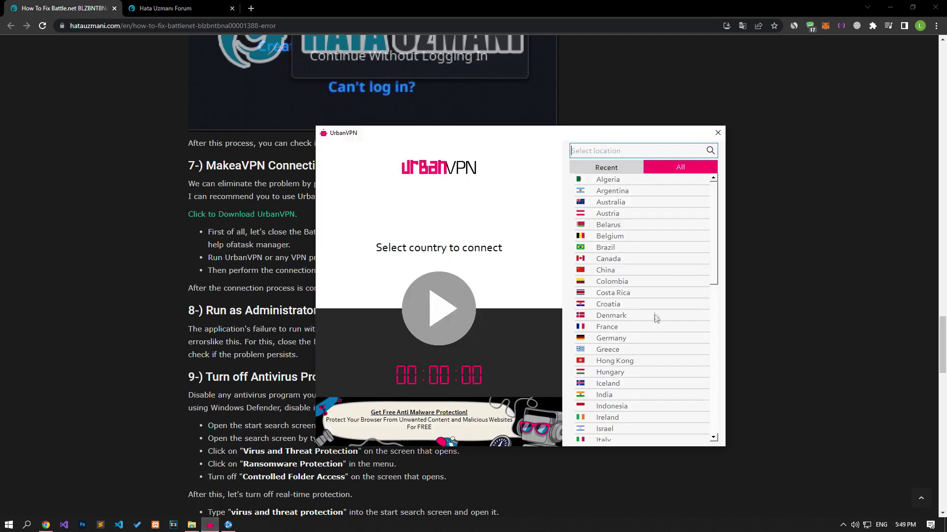
Step through UrbanVPN's country list from Austria down to France as the location
click(608, 216)
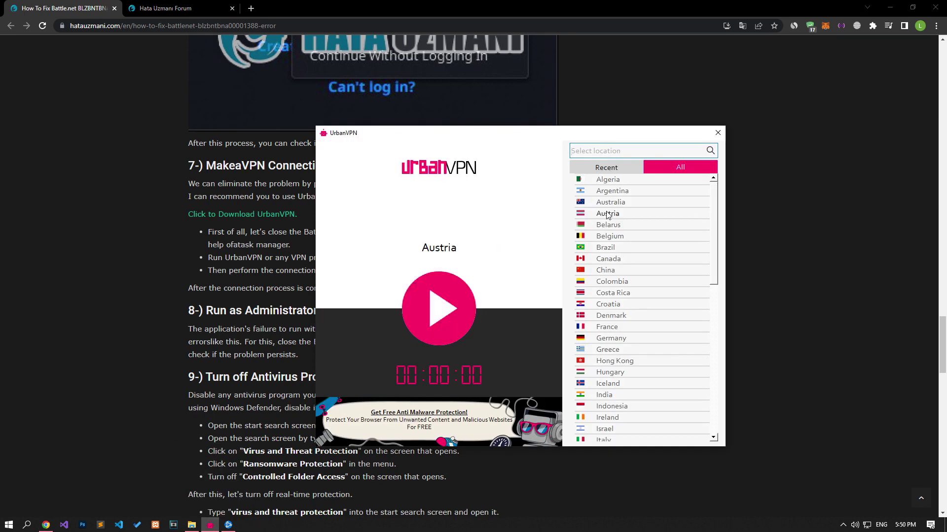
click(601, 226)
click(606, 237)
click(610, 248)
click(608, 260)
click(606, 283)
click(605, 306)
click(607, 327)
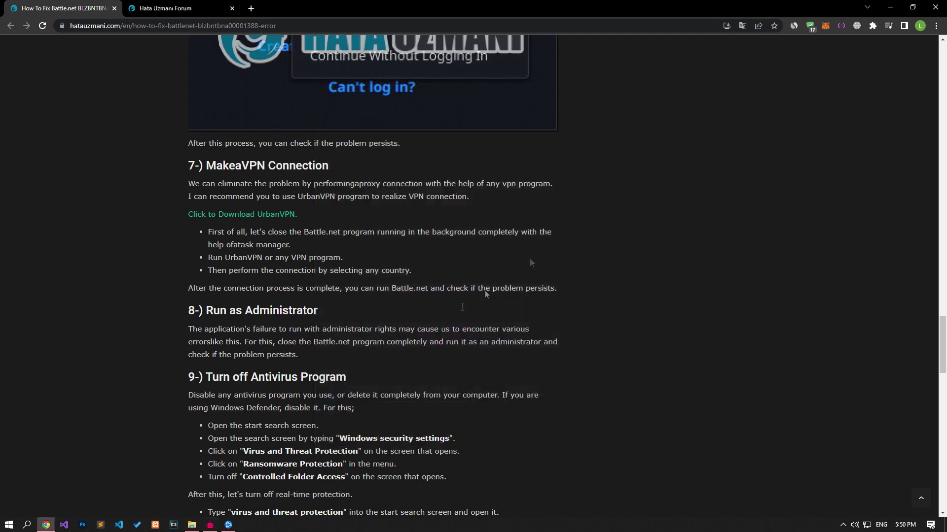
Bring the signed-in Battle.net launcher on Overwatch 2 forward and open its tray icon menu
click(229, 525)
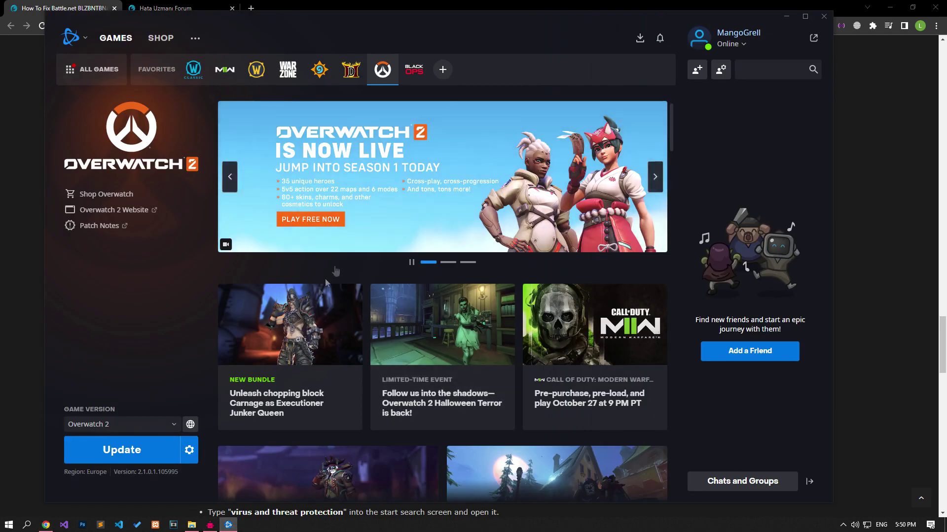
click(20, 344)
scroll(1, 346, down, 5)
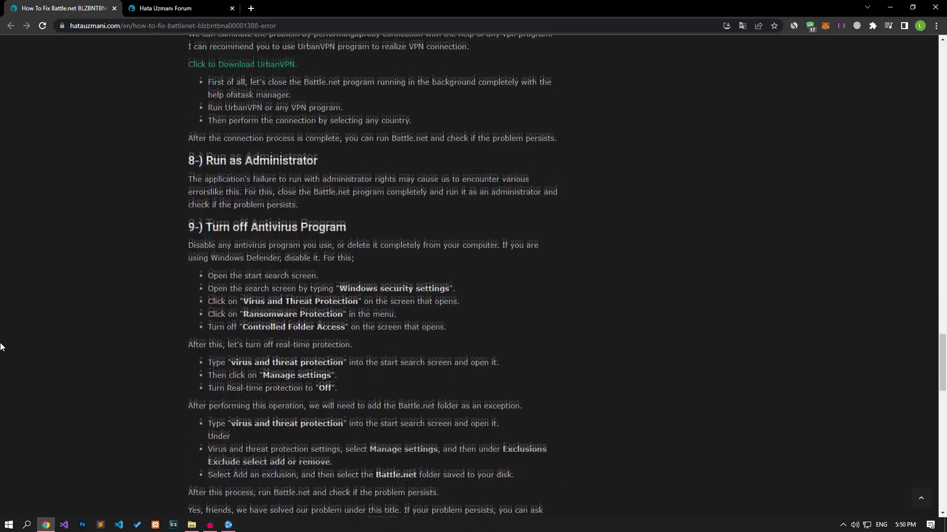
click(230, 524)
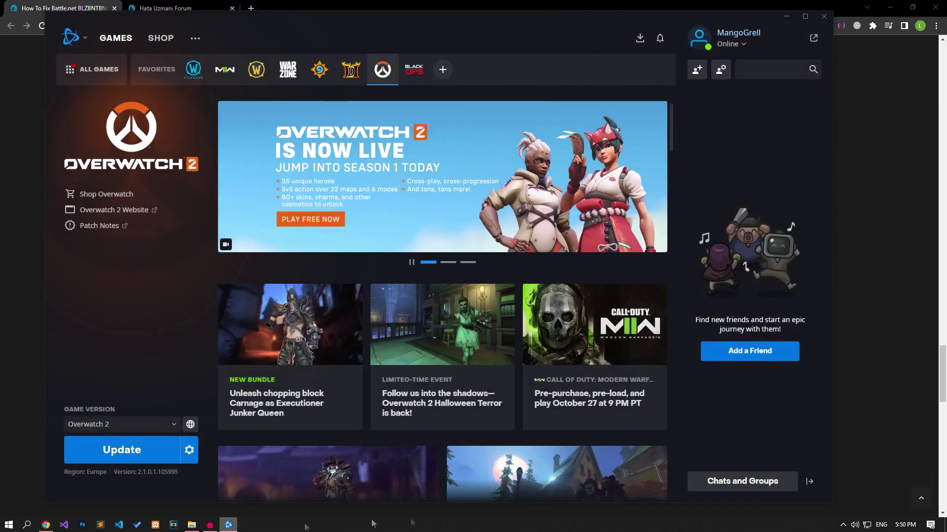
click(843, 525)
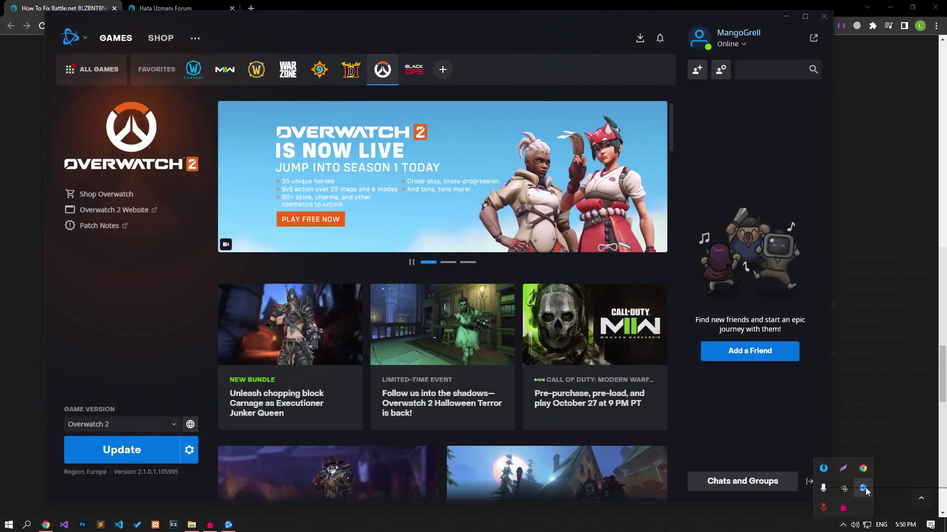
right_click(865, 487)
Exit Battle.net, set its shortcut's Compatibility to Run as administrator, and relaunch it
click(912, 477)
click(192, 525)
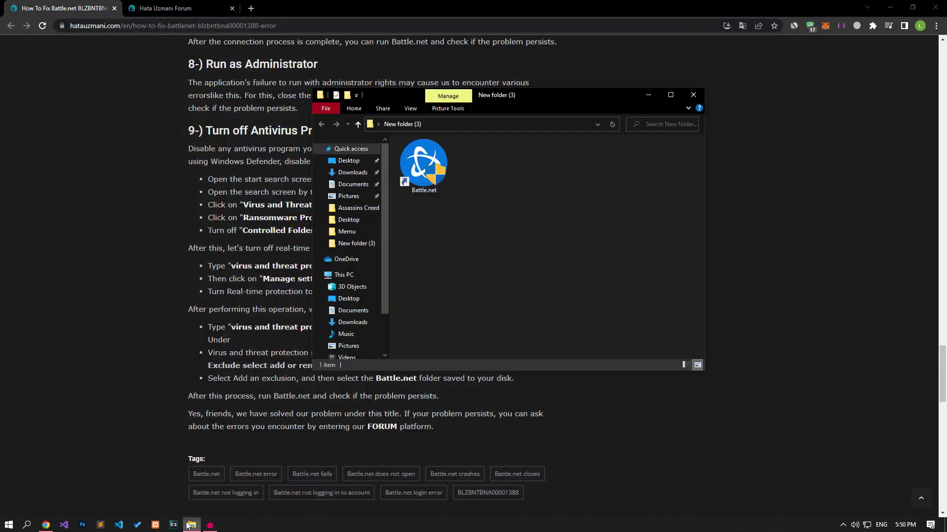
click(422, 160)
right_click(422, 159)
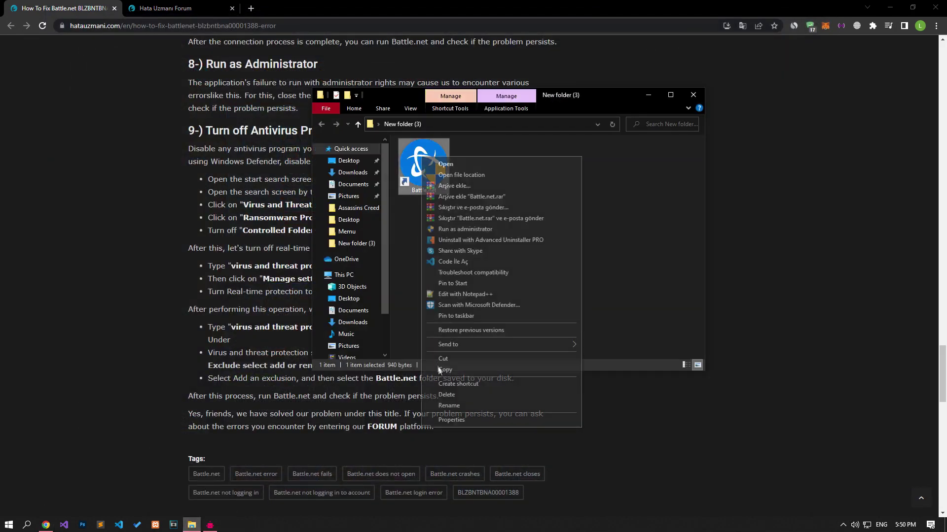
click(451, 420)
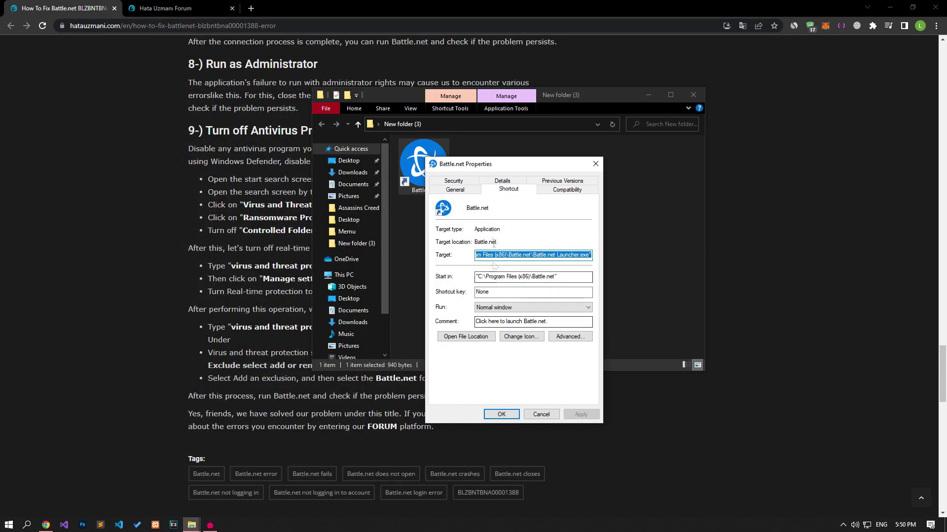
click(567, 190)
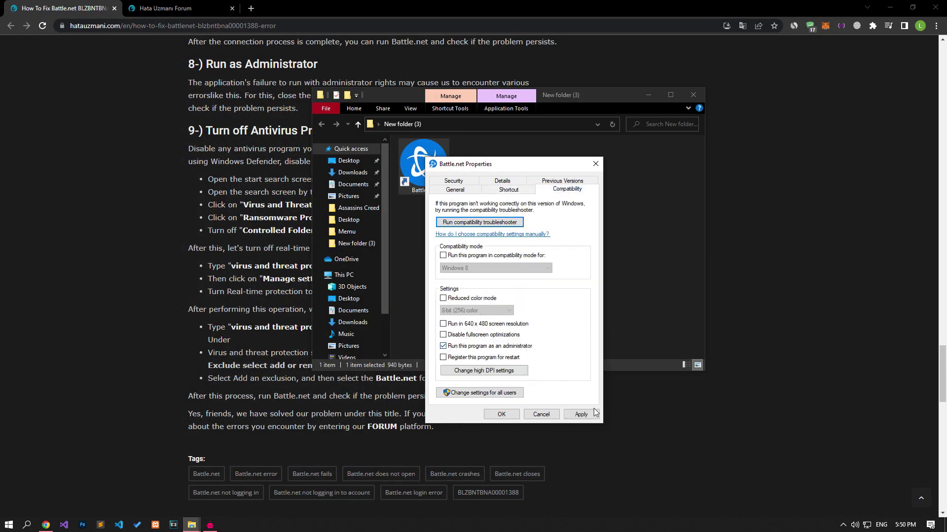
click(580, 414)
click(503, 414)
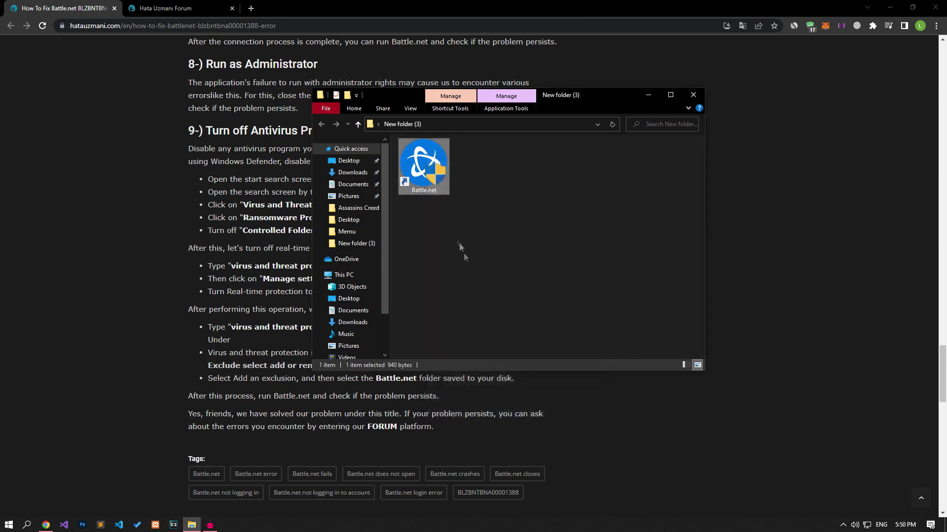
double_click(432, 167)
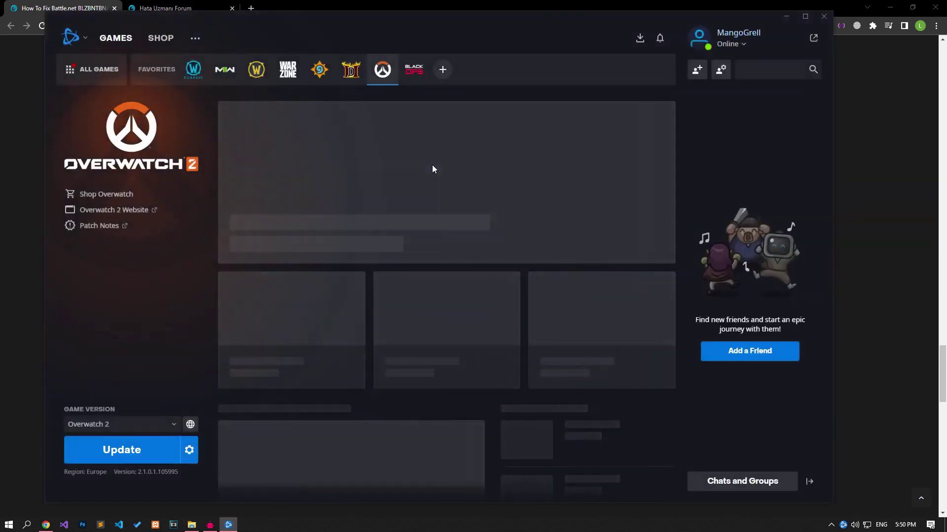
End the Battle.net launcher process in Task Manager, close Task Manager, and bring up Windows search
right_click(398, 525)
click(443, 479)
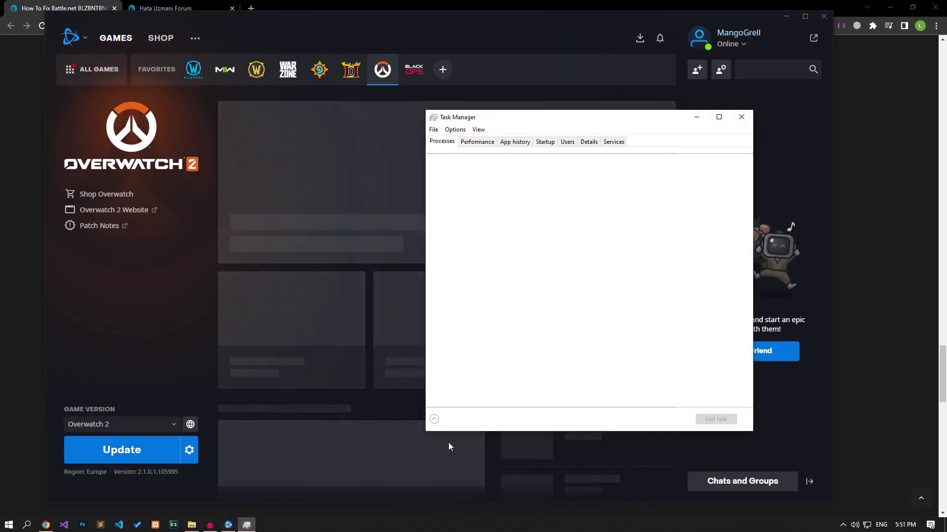
click(528, 277)
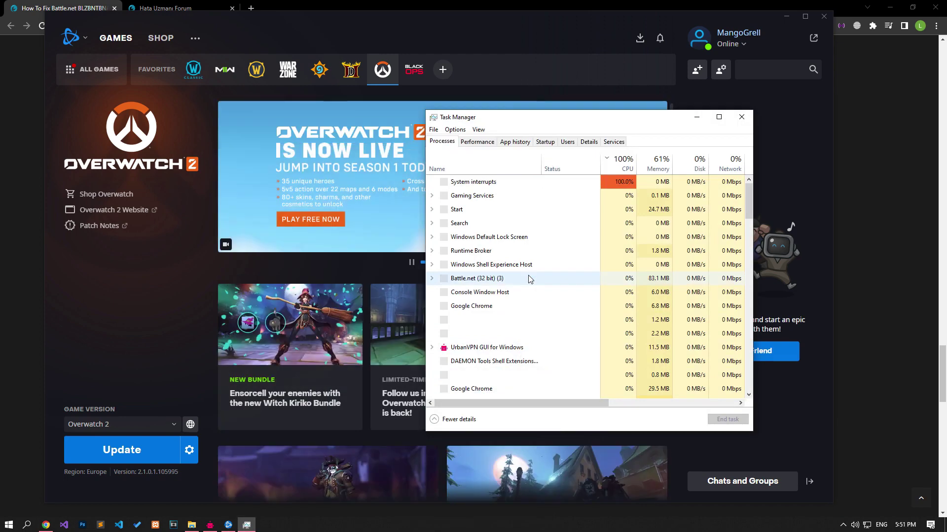
click(454, 419)
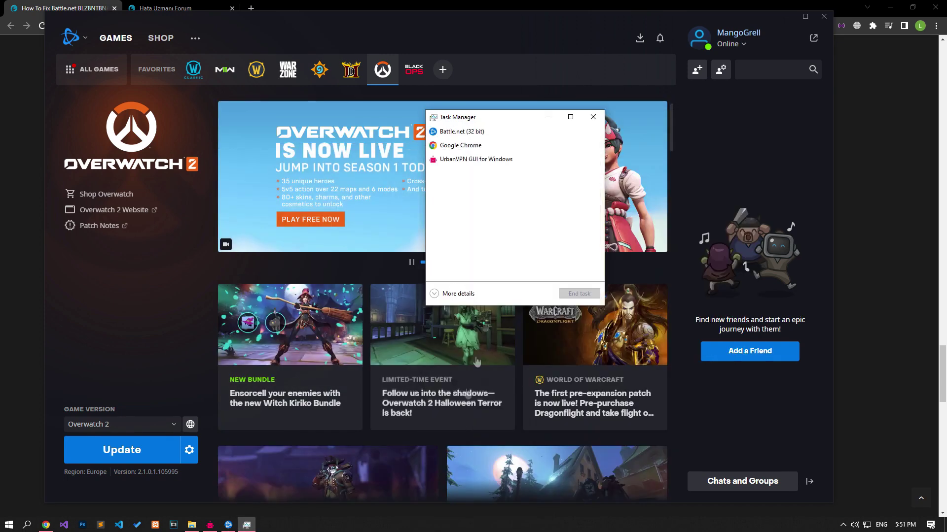
click(580, 293)
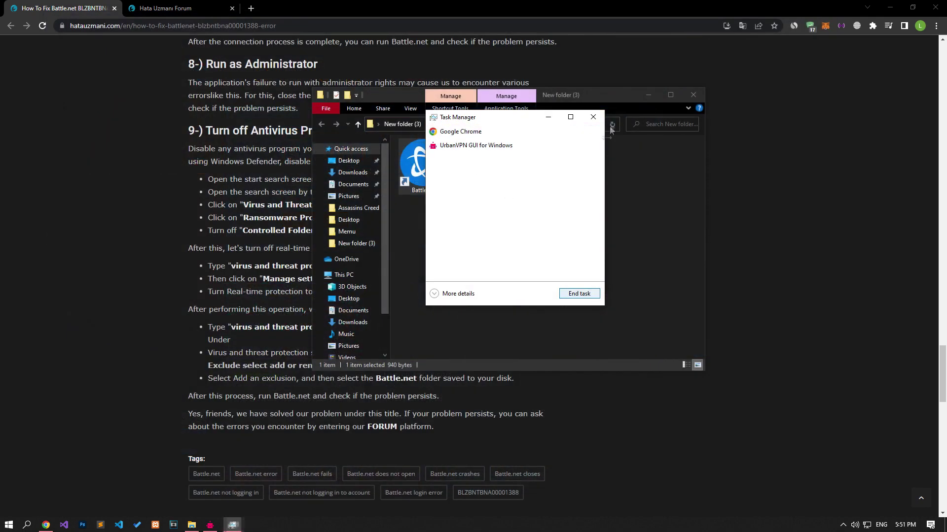
click(593, 117)
click(519, 221)
key(super)
Open the Virus & threat protection settings by searching 'vir', and check Controlled folder access
text(vir)
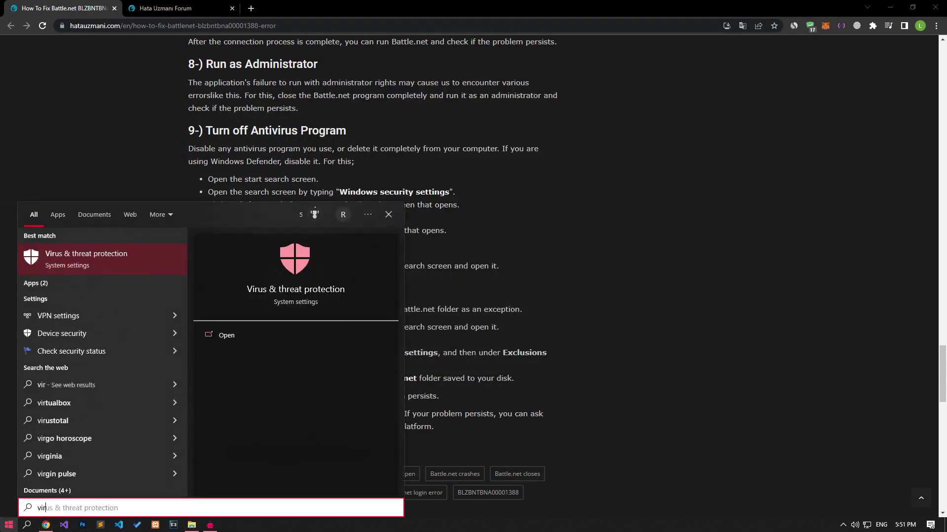
click(127, 263)
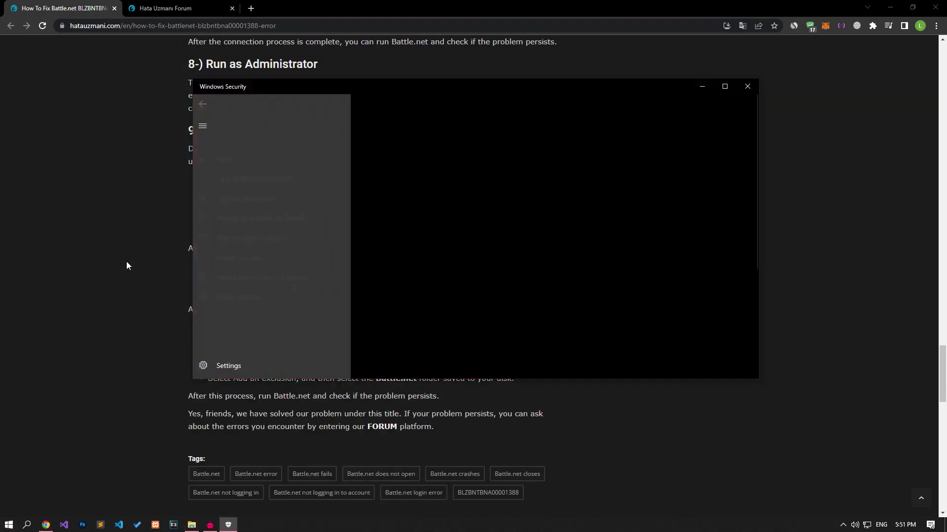
scroll(446, 268, down, 3)
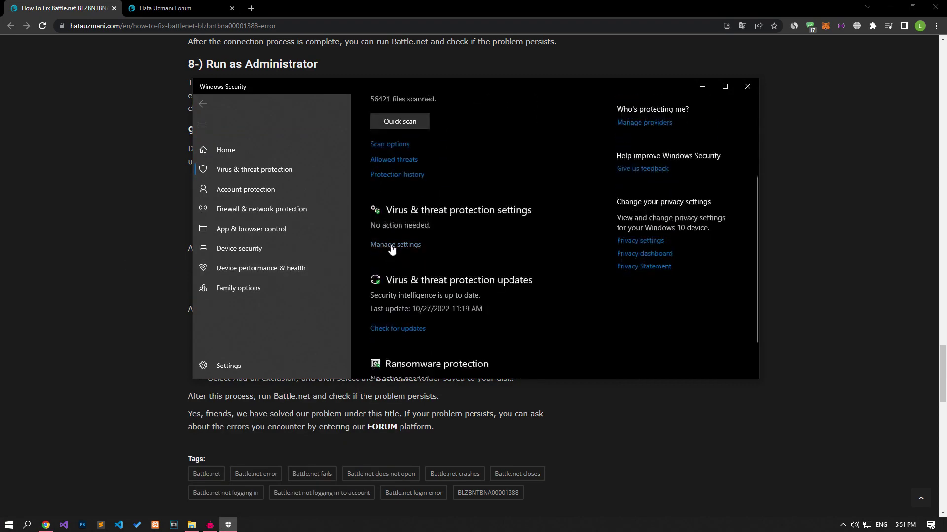
click(392, 245)
scroll(390, 245, down, 10)
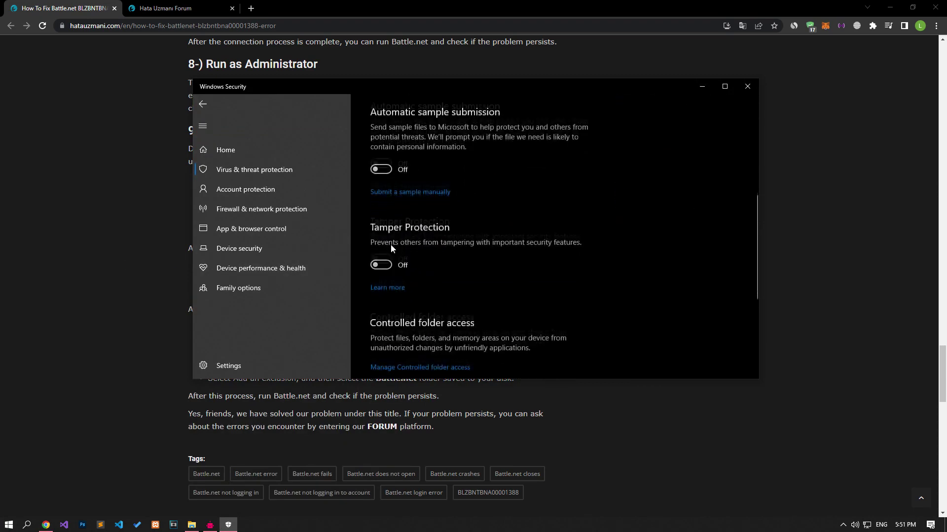
scroll(391, 244, down, 5)
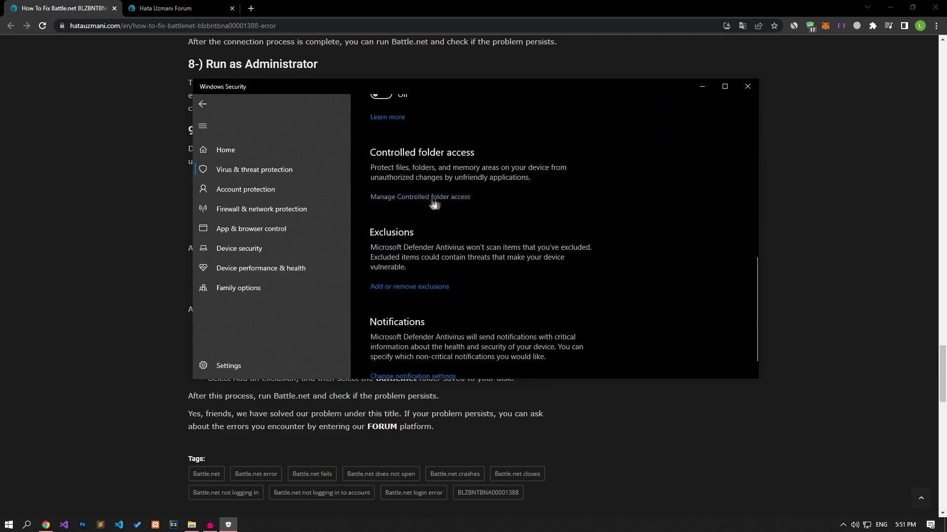
click(431, 198)
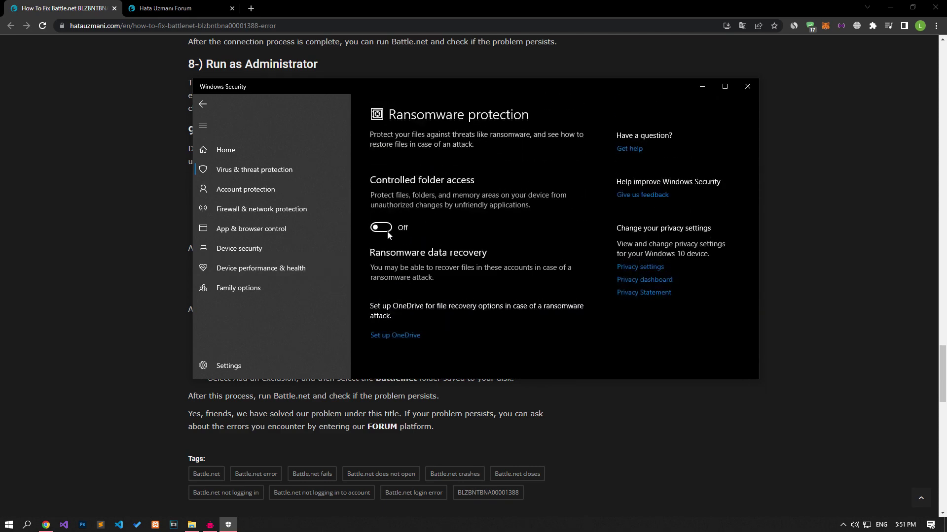
Switch Real-time protection off and open the Defender exclusions page
click(206, 105)
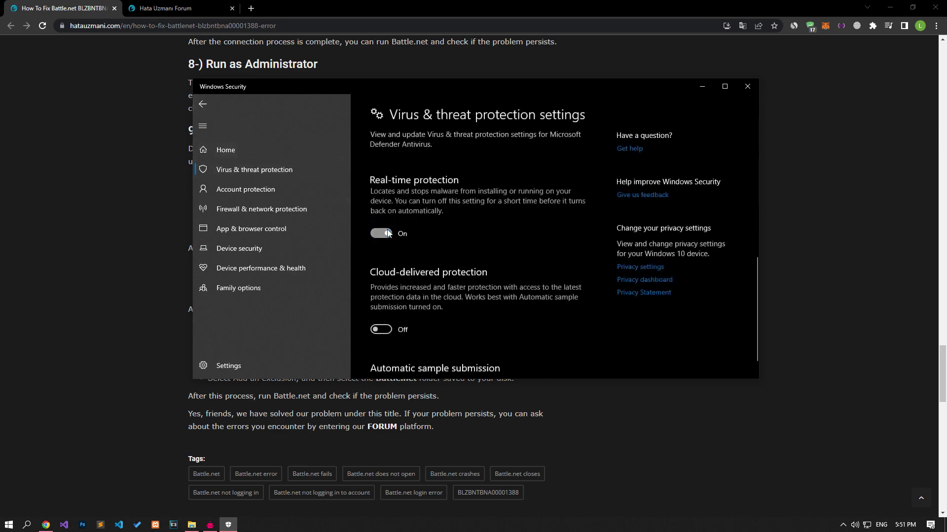
click(387, 233)
scroll(423, 252, down, 10)
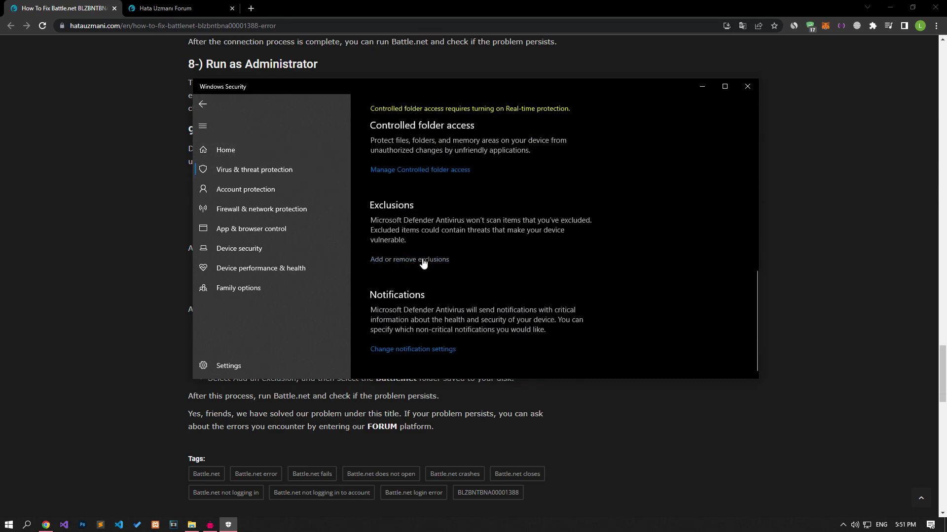
click(420, 260)
Add C:\Program Files (x86)\Battle.net as a folder exclusion
click(413, 199)
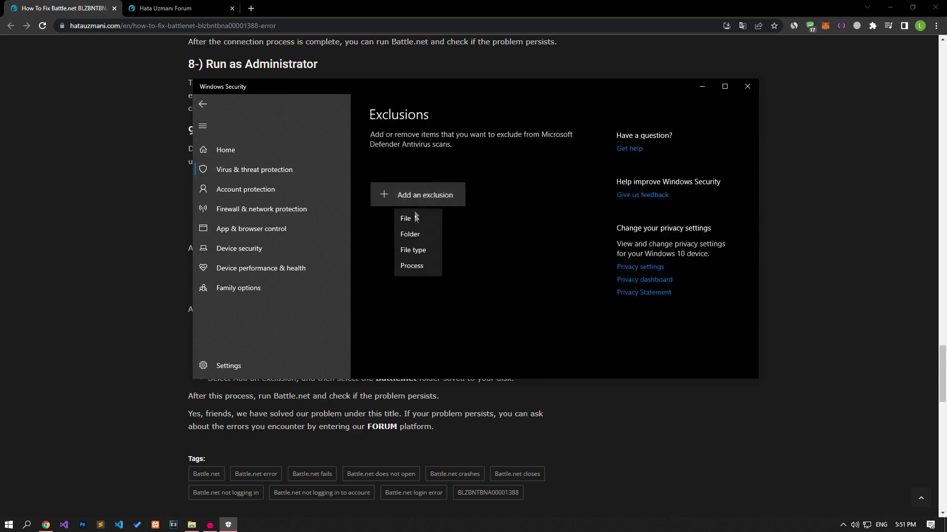
click(408, 237)
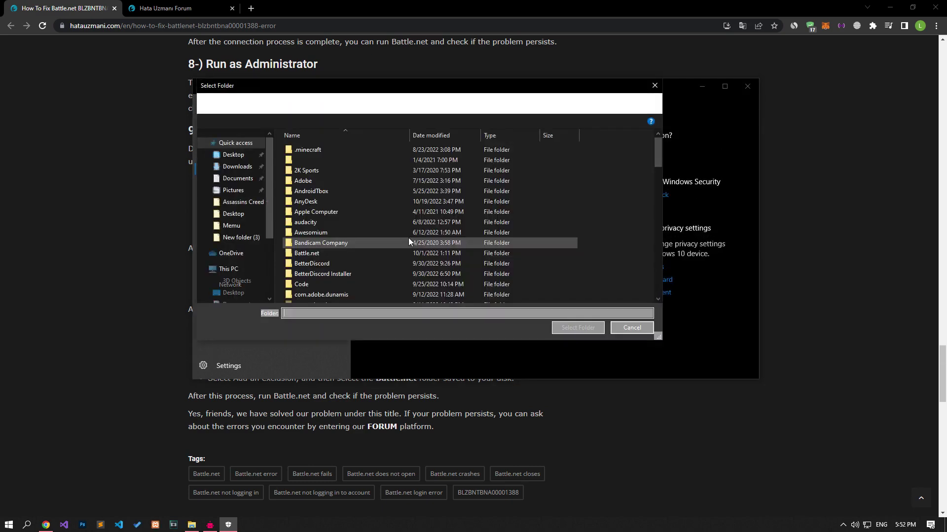
scroll(244, 253, down, 1)
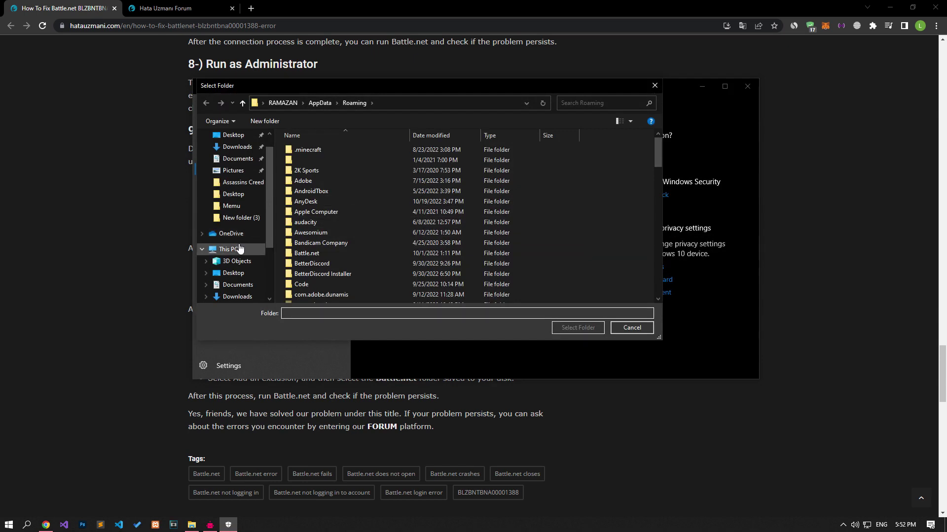
click(238, 250)
double_click(335, 254)
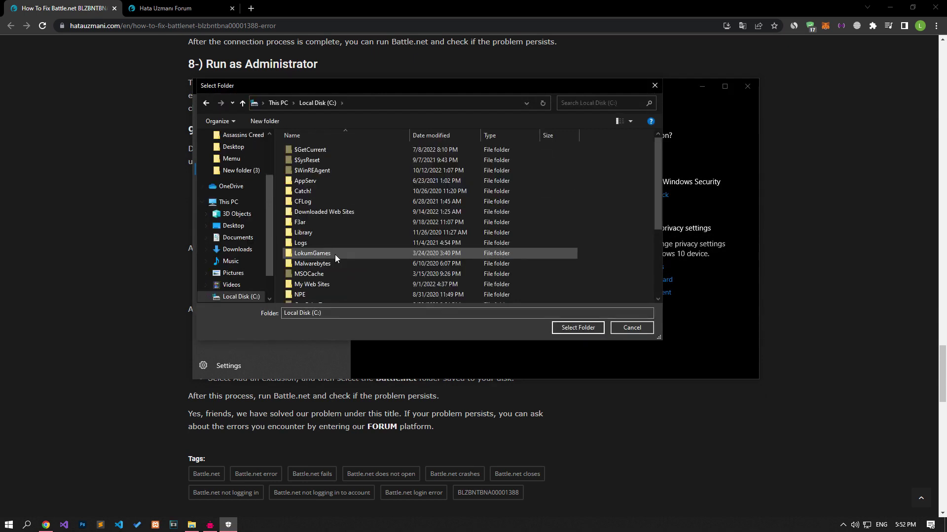
scroll(335, 254, down, 4)
double_click(341, 222)
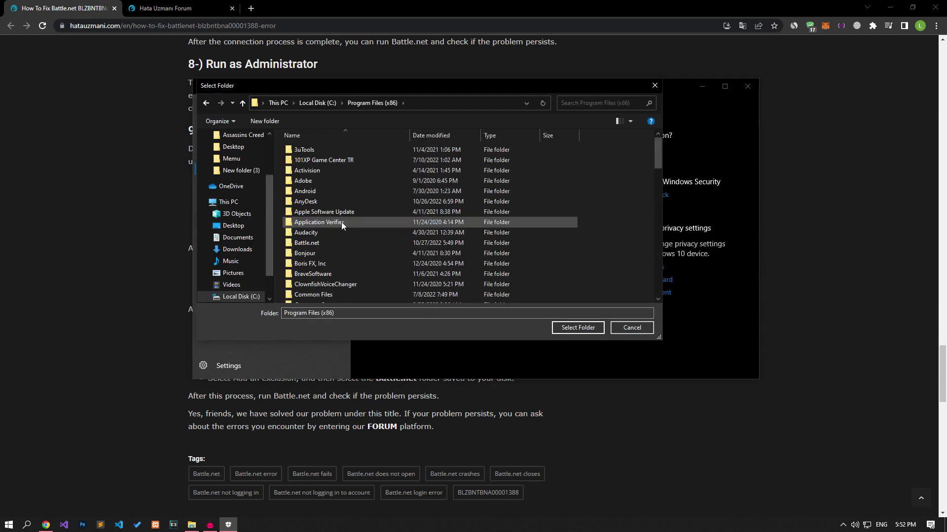
click(321, 242)
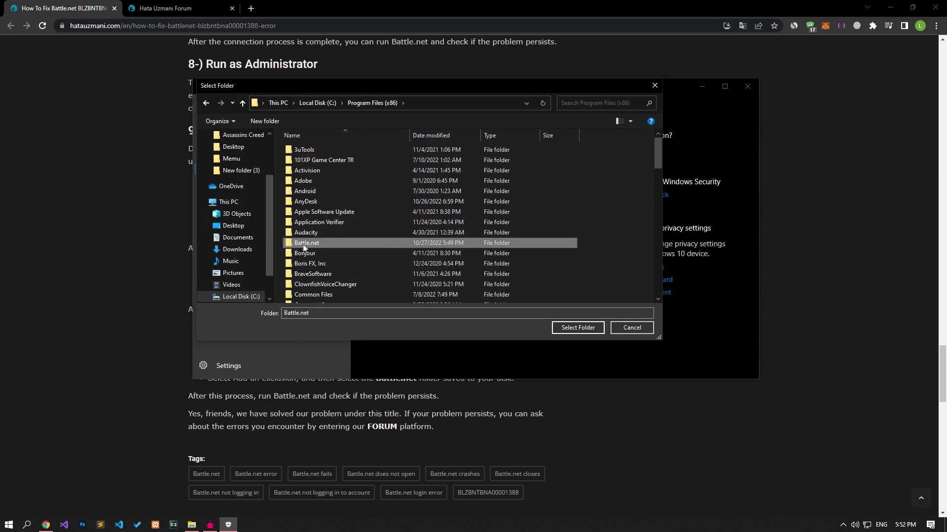
click(580, 328)
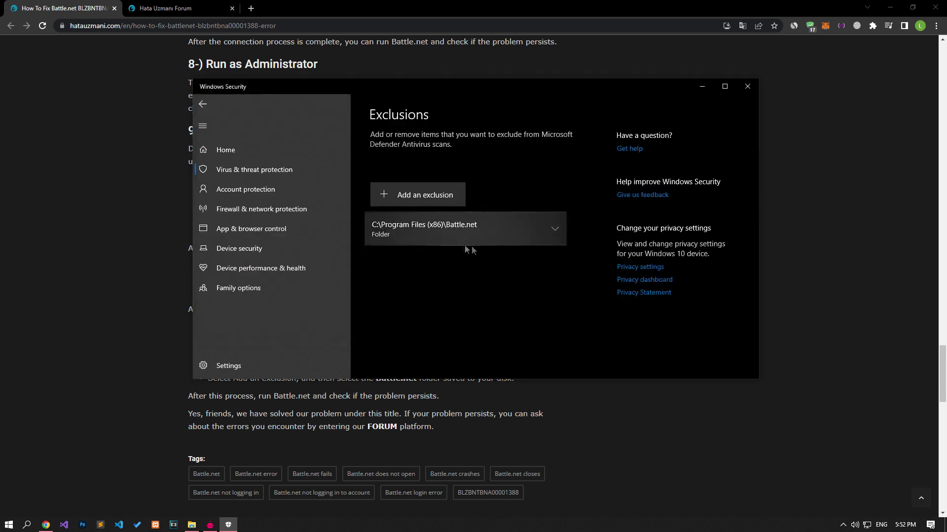
Start another folder exclusion, open %localappdata% in Explorer, and copy its path
click(436, 187)
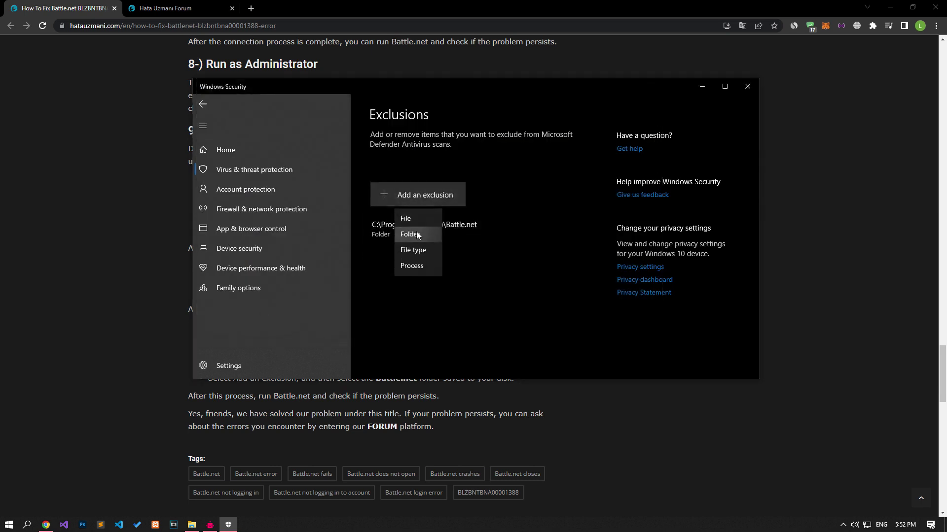
click(416, 232)
key(super)
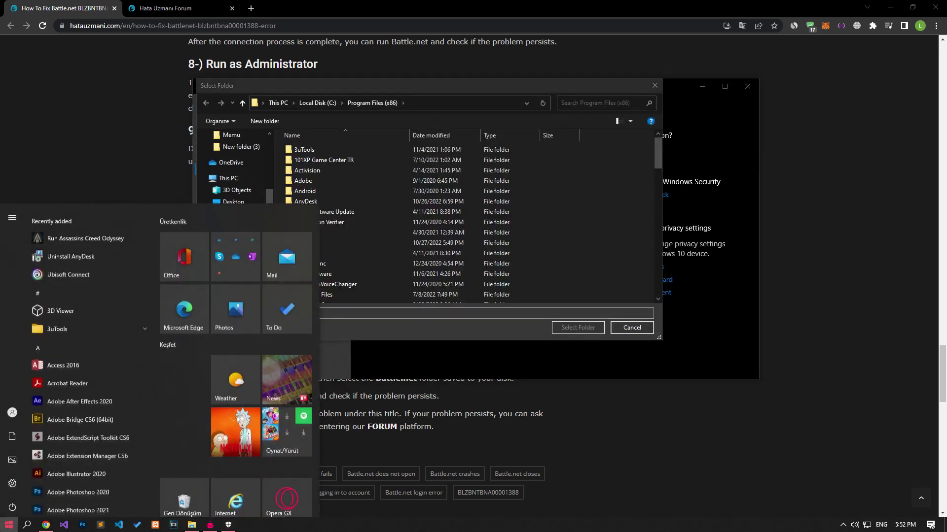
text(%localap)
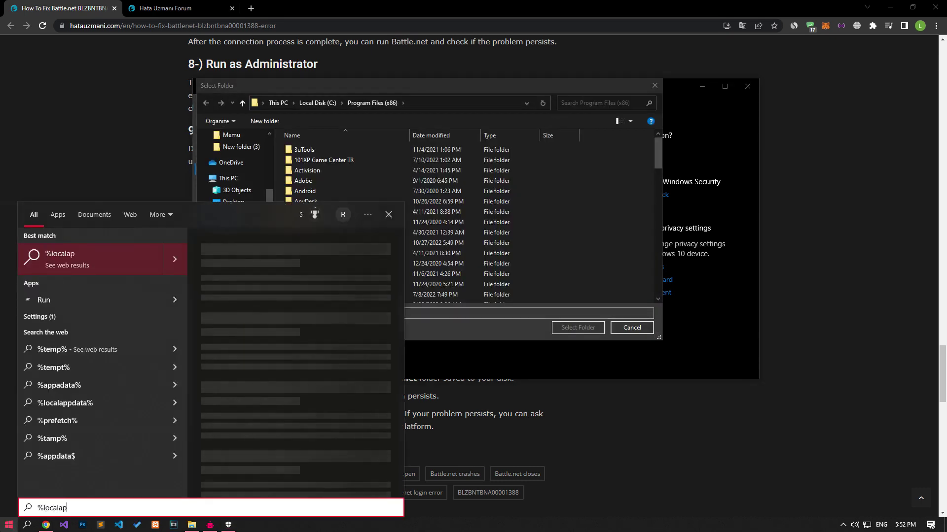
text(pdata%)
key(Return)
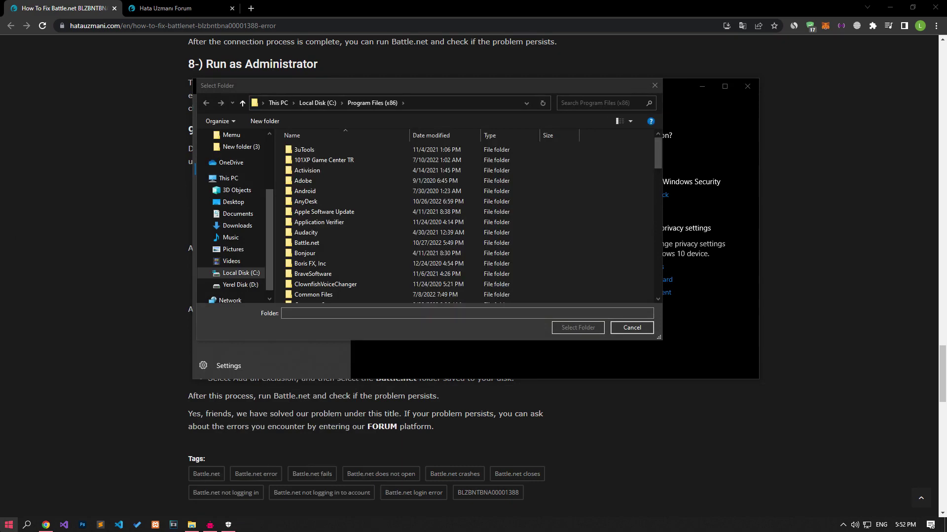
click(554, 138)
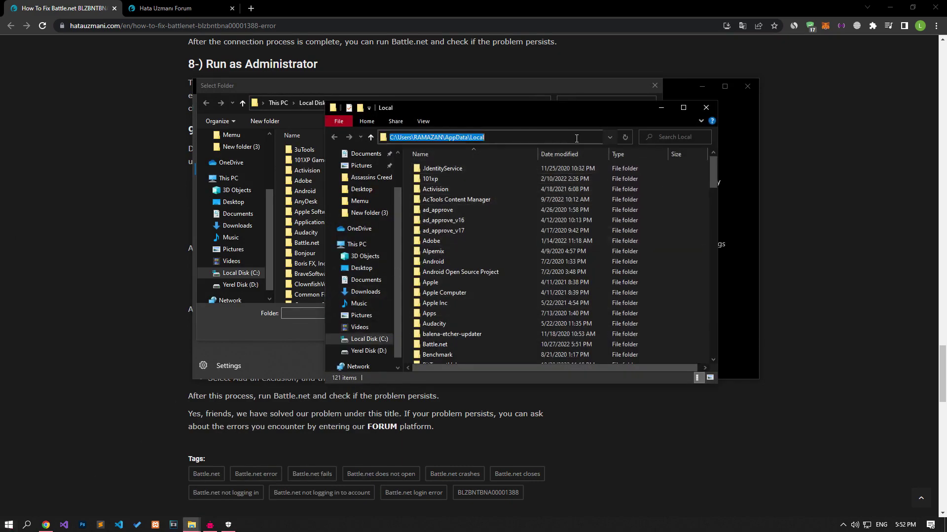
right_click(555, 138)
click(580, 171)
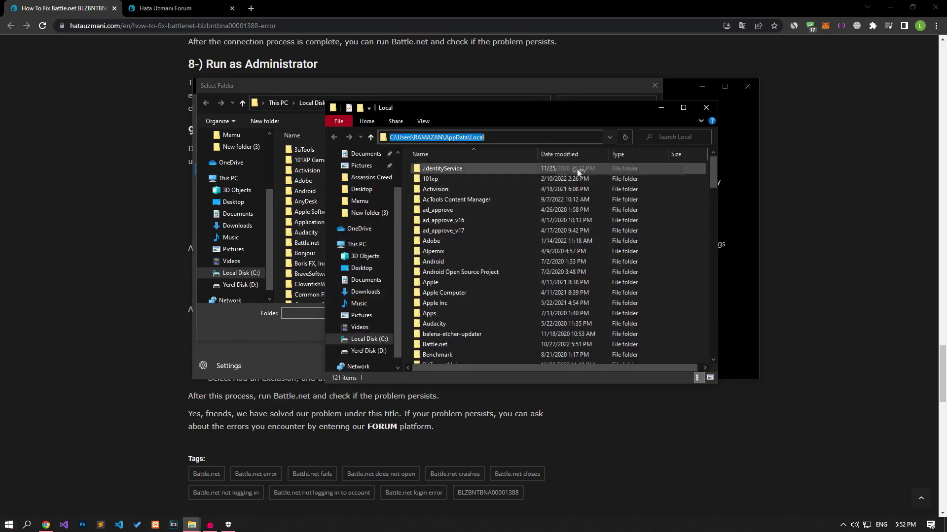
Paste the AppData\Local path into the folder picker and exclude its Battle.net folder
click(508, 82)
click(427, 104)
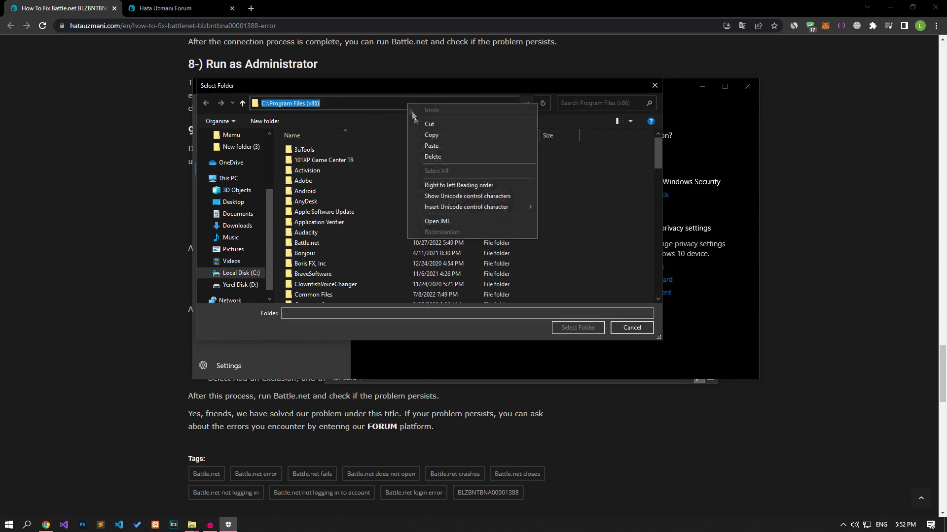
right_click(408, 104)
click(433, 146)
key(Return)
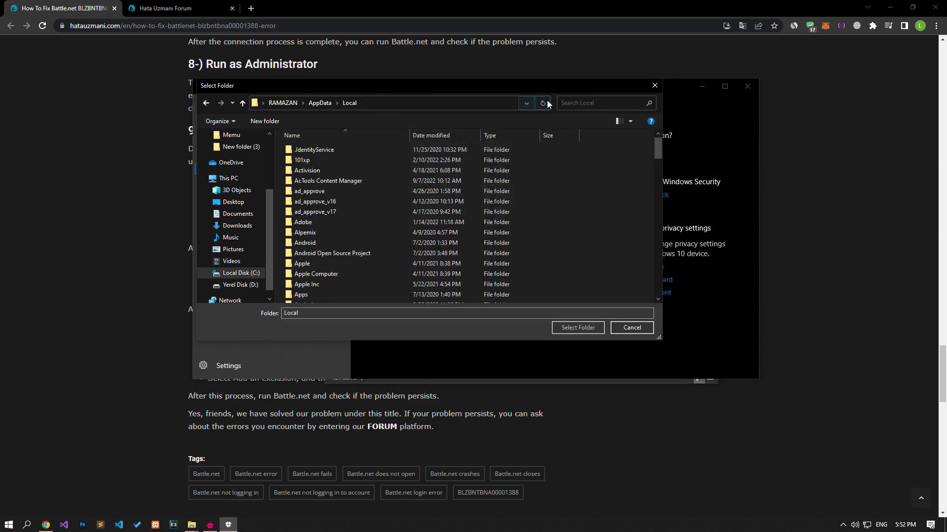
key(b)
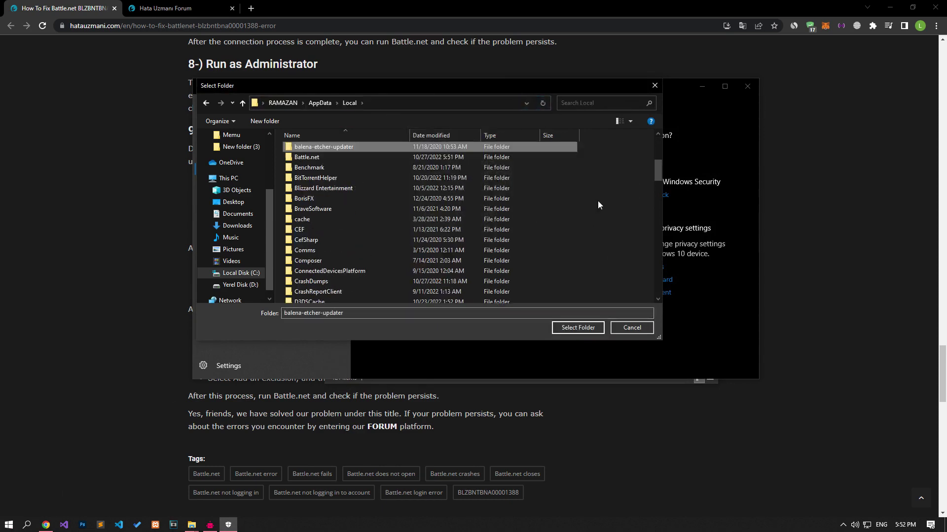
key(b)
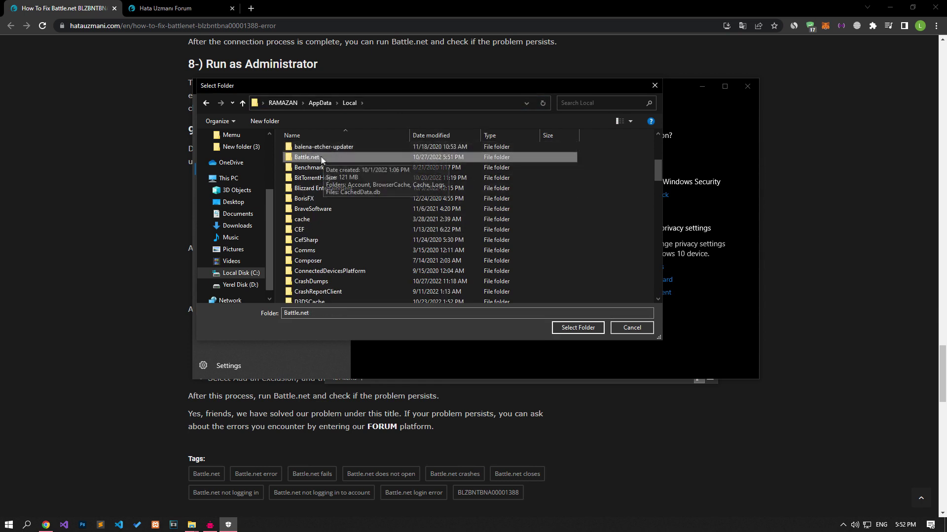
click(555, 327)
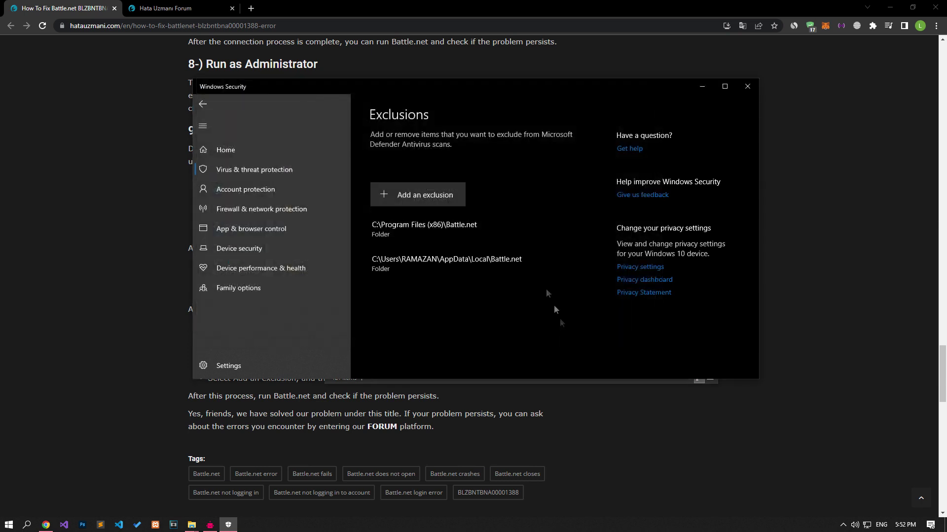
click(414, 196)
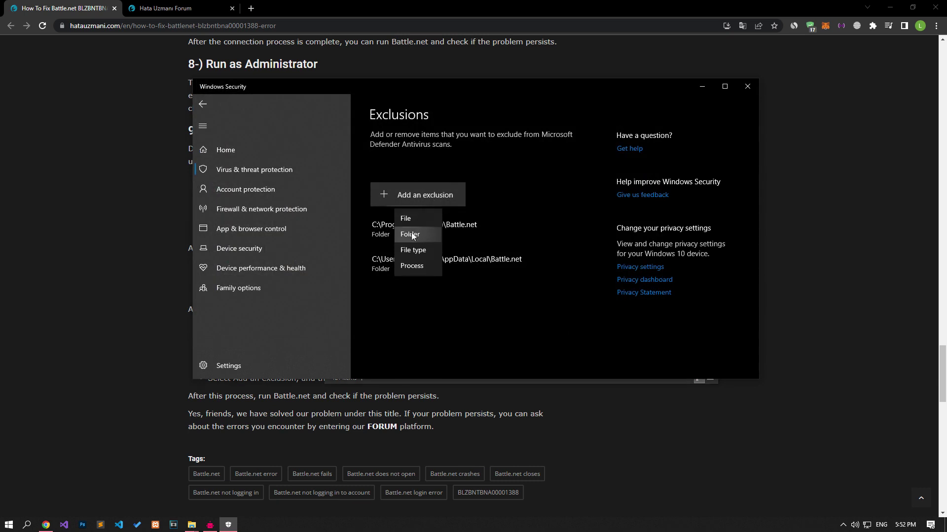
Exclude the AppData\Local\Blizzard Entertainment folder, using the pasted AppData\Local path in the picker
click(413, 233)
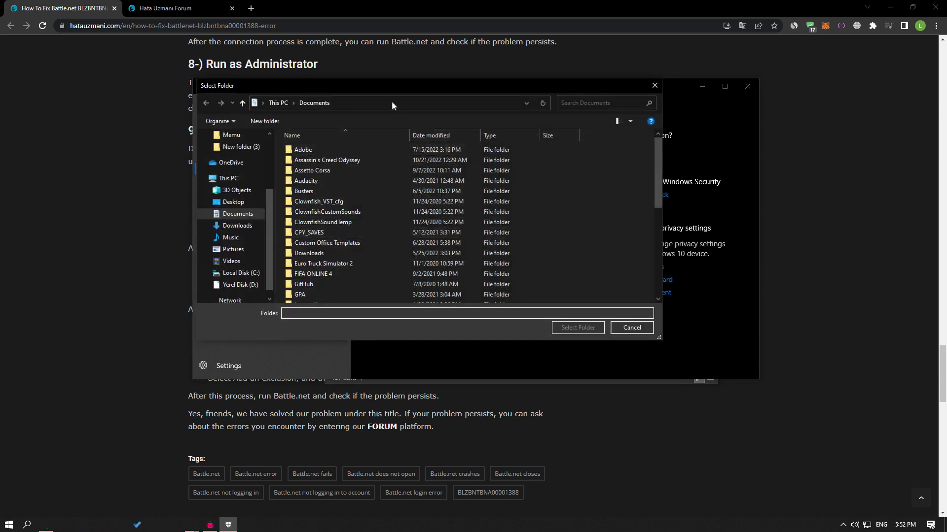
click(391, 101)
right_click(391, 101)
click(414, 139)
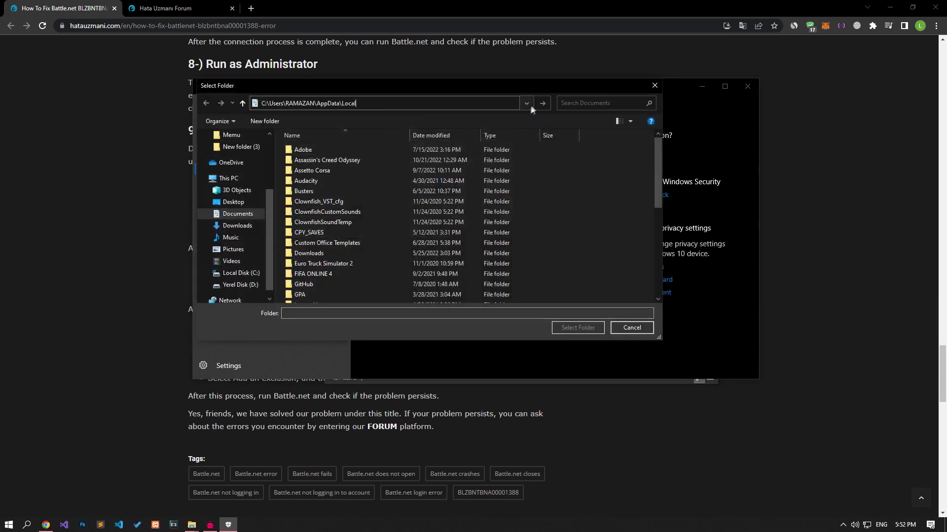
click(542, 102)
key(b)
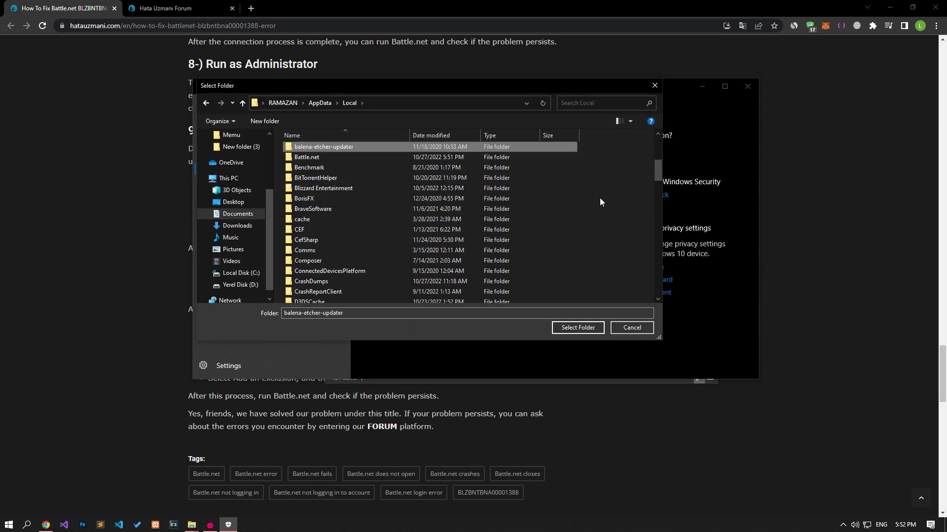
key(Down)
key(Down)
key(Down)
click(338, 190)
click(591, 329)
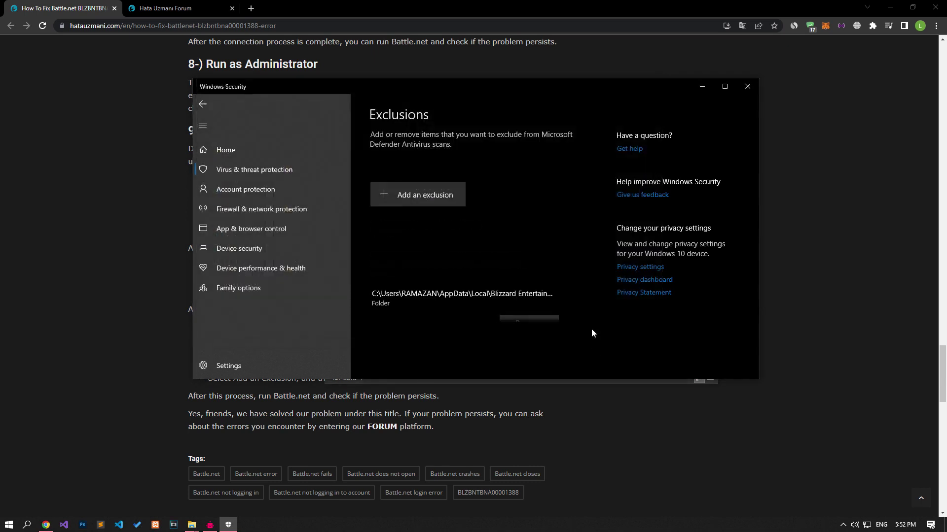
Add another folder exclusion for the Battle.net folder under AppData\Roaming
click(423, 195)
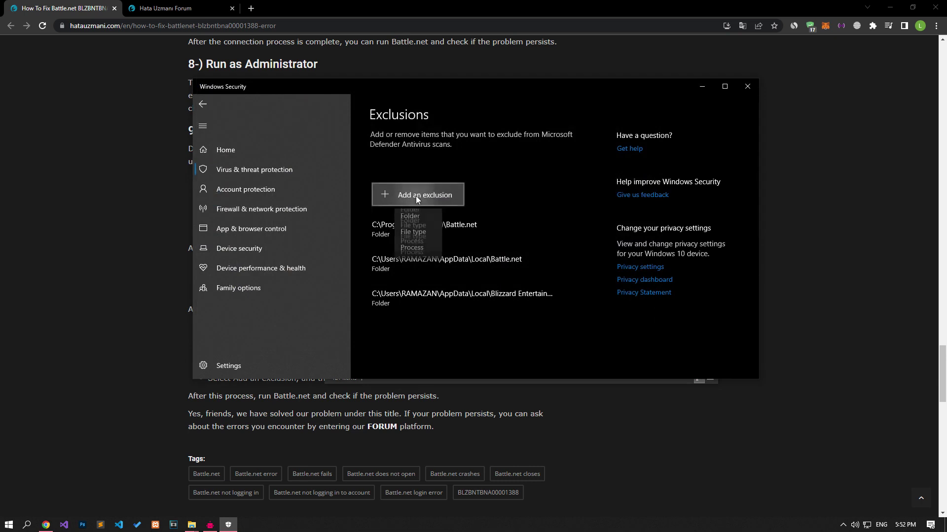
click(419, 237)
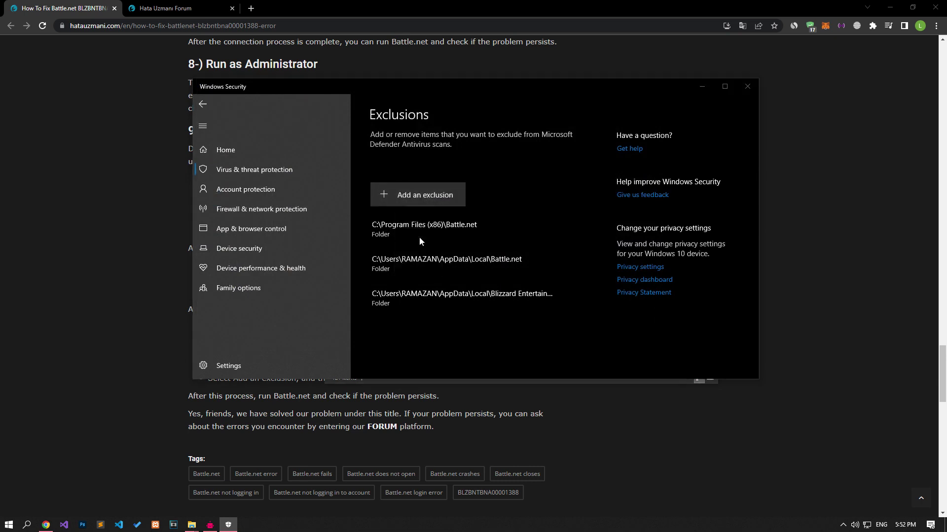
click(368, 108)
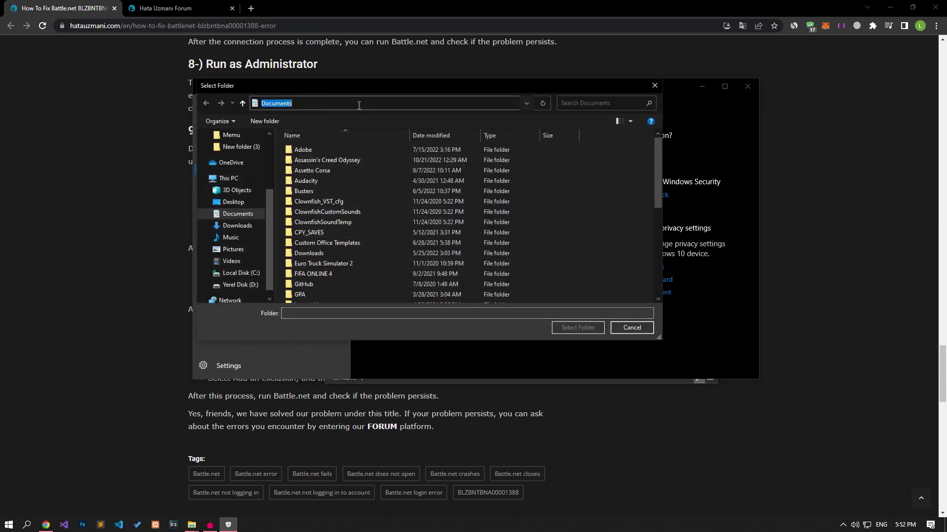
right_click(340, 104)
click(375, 145)
click(542, 103)
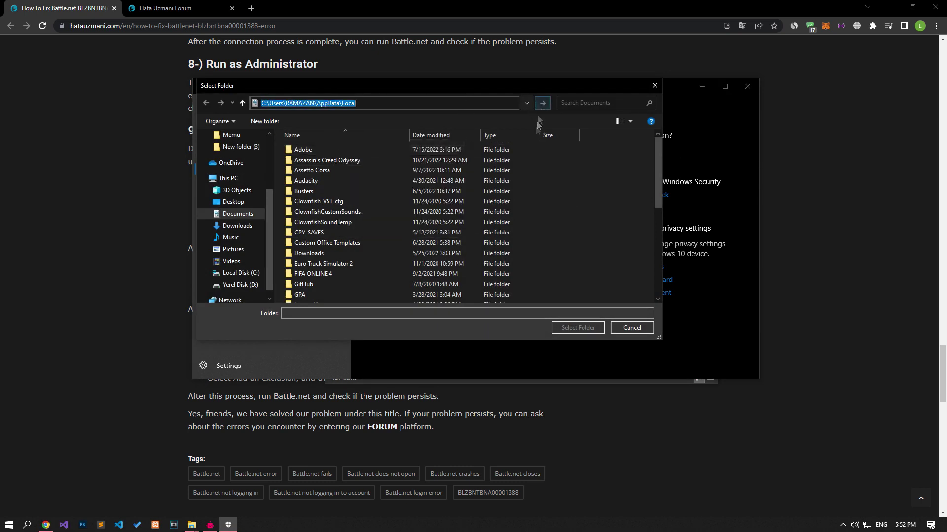
click(320, 103)
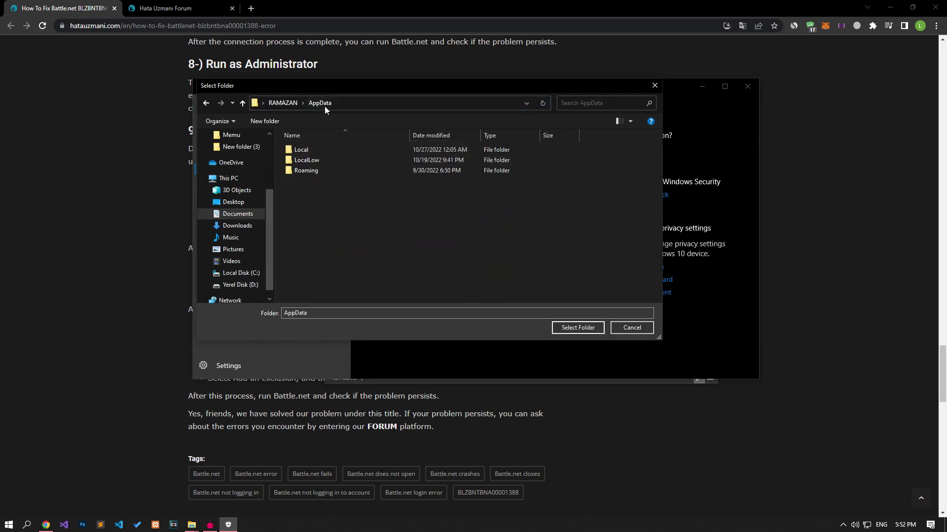
click(303, 172)
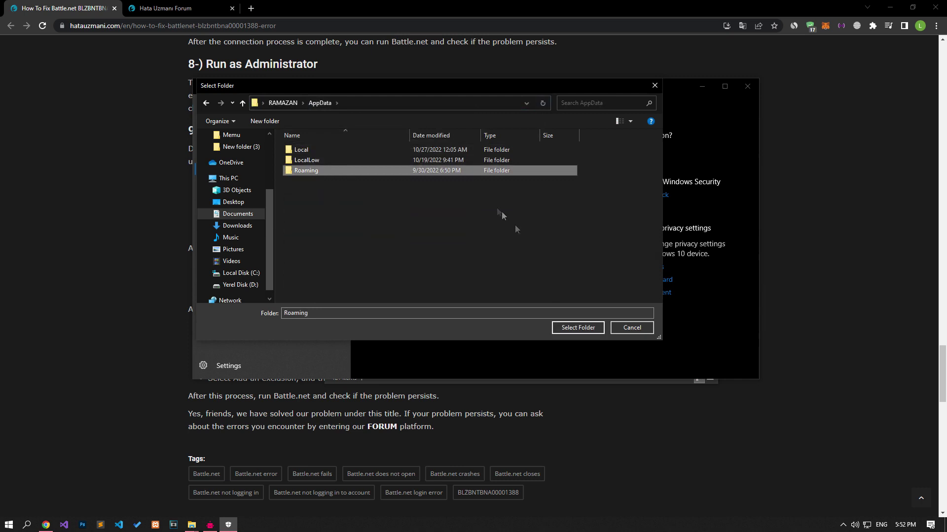
double_click(463, 171)
scroll(581, 221, down, 1)
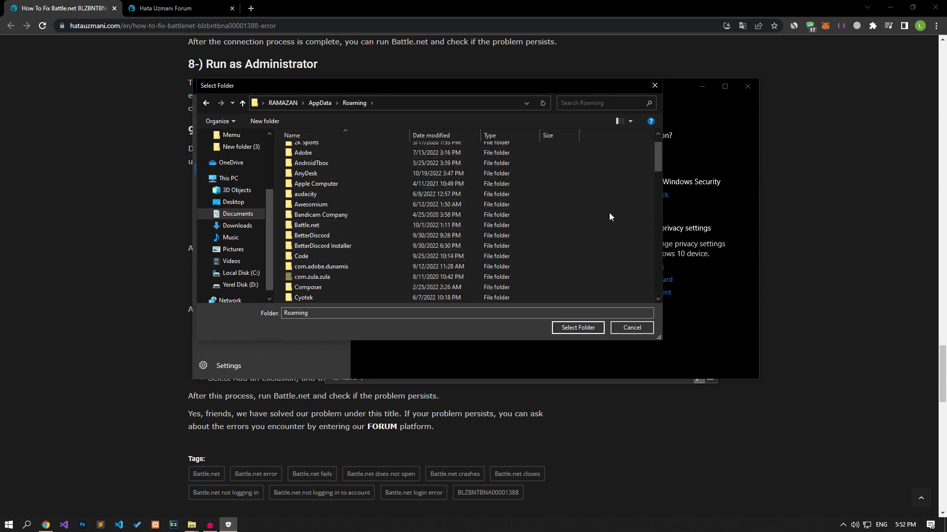
key(b)
click(311, 227)
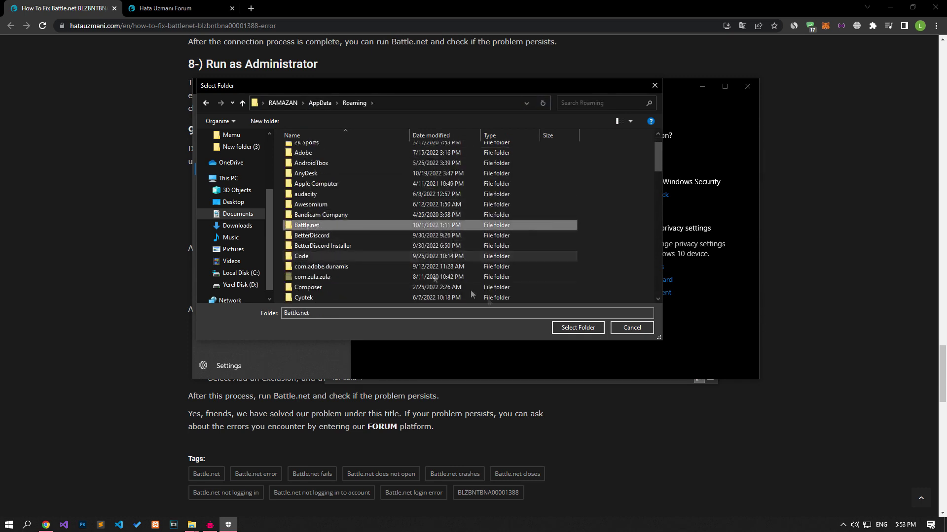
click(587, 329)
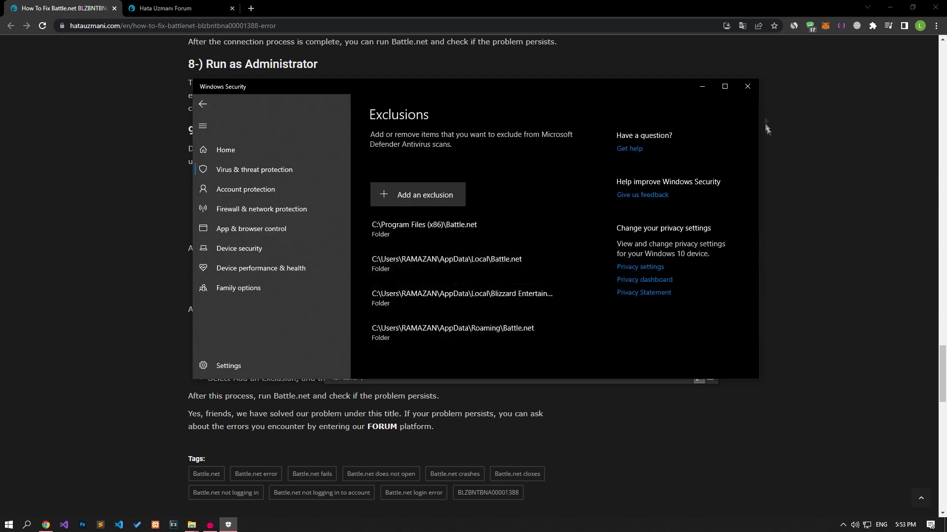
Close Windows Security and the AppData Local window, then launch Battle.net from New folder (3)
click(747, 87)
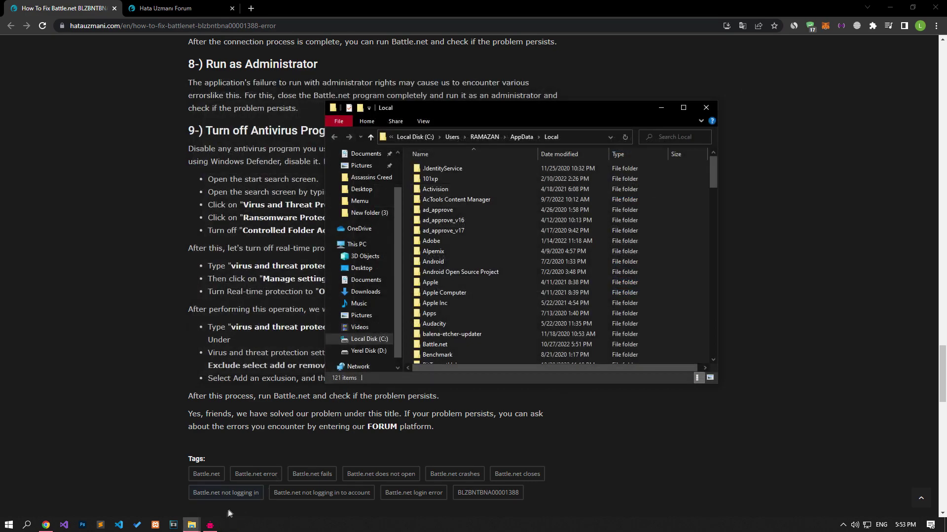
click(706, 108)
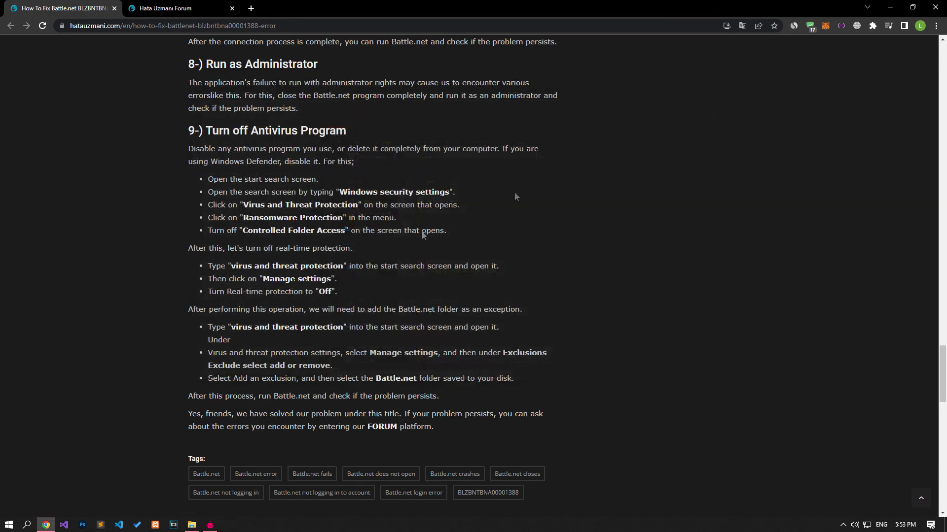
click(192, 525)
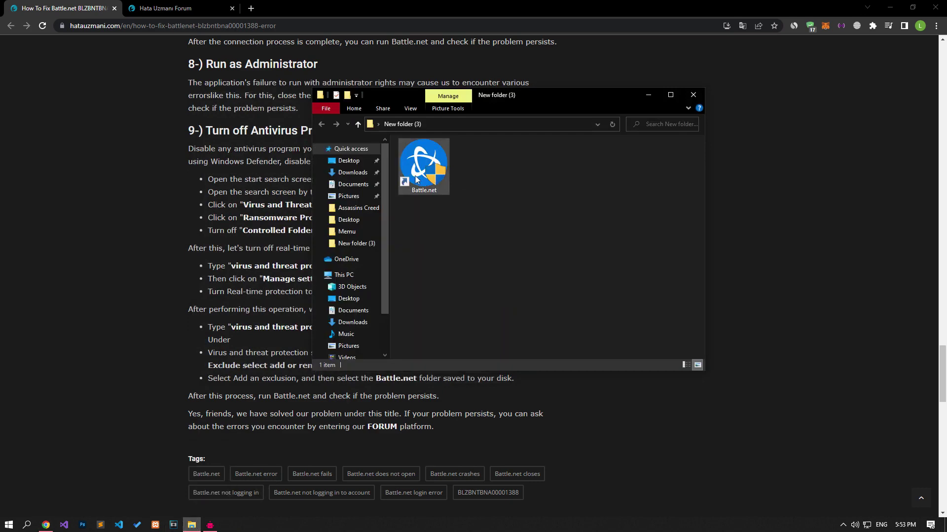
click(415, 179)
double_click(416, 179)
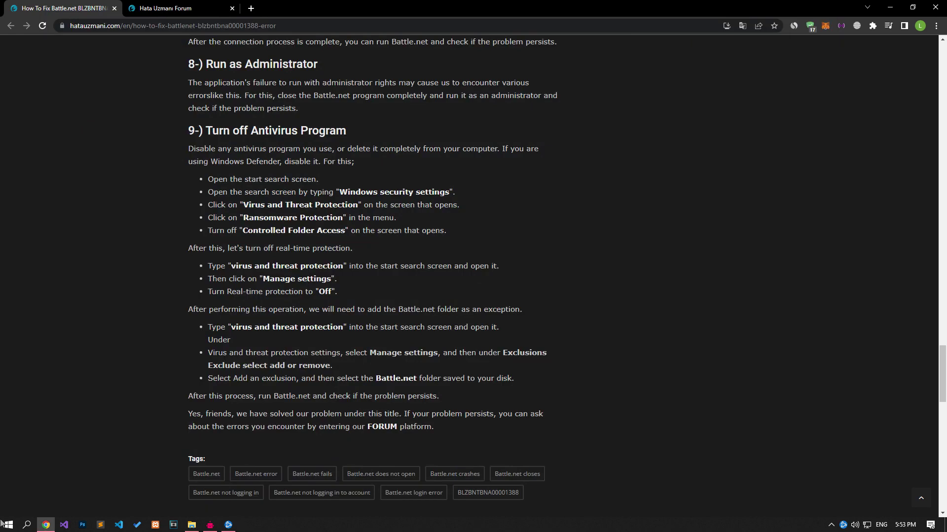
click(2, 524)
text(unin)
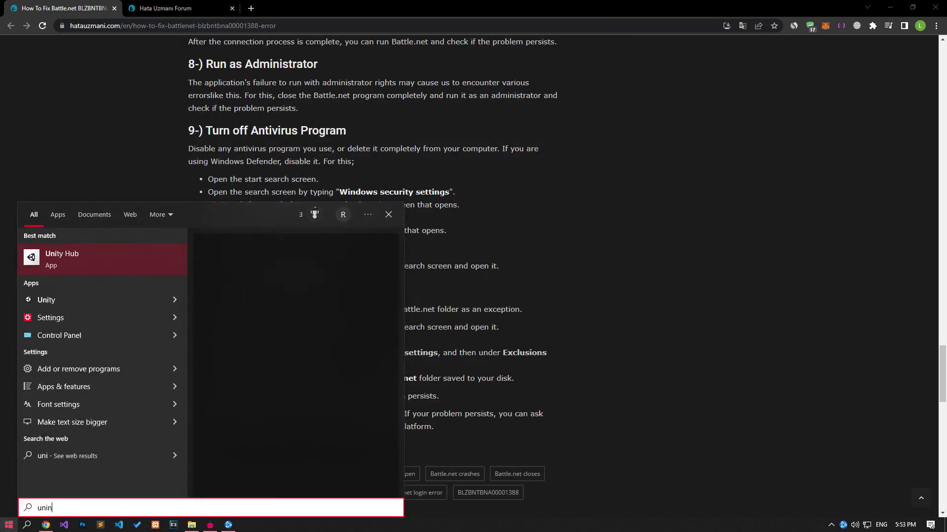
text(s)
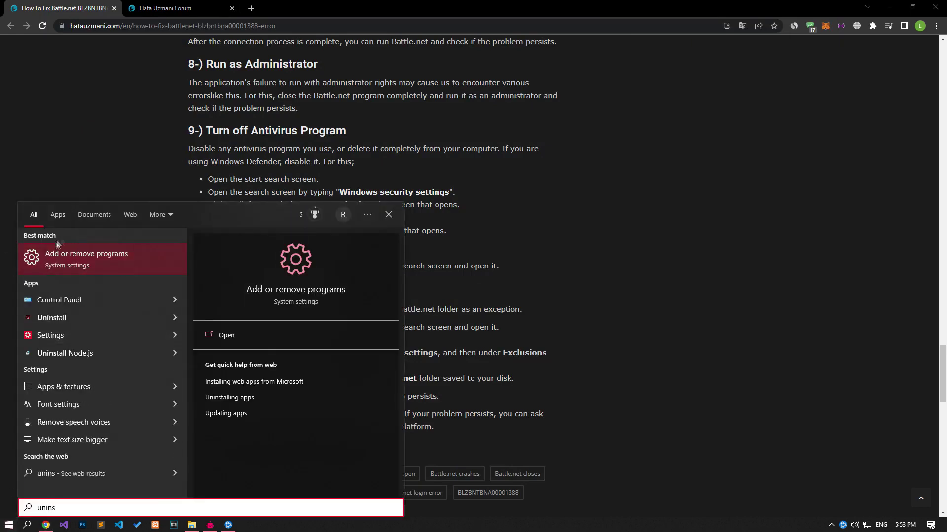
click(80, 266)
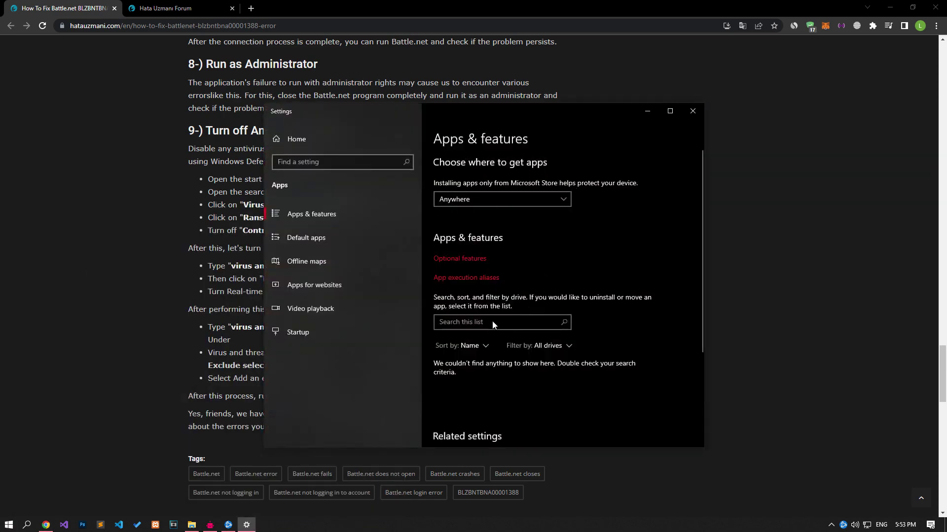
click(487, 321)
text(battle)
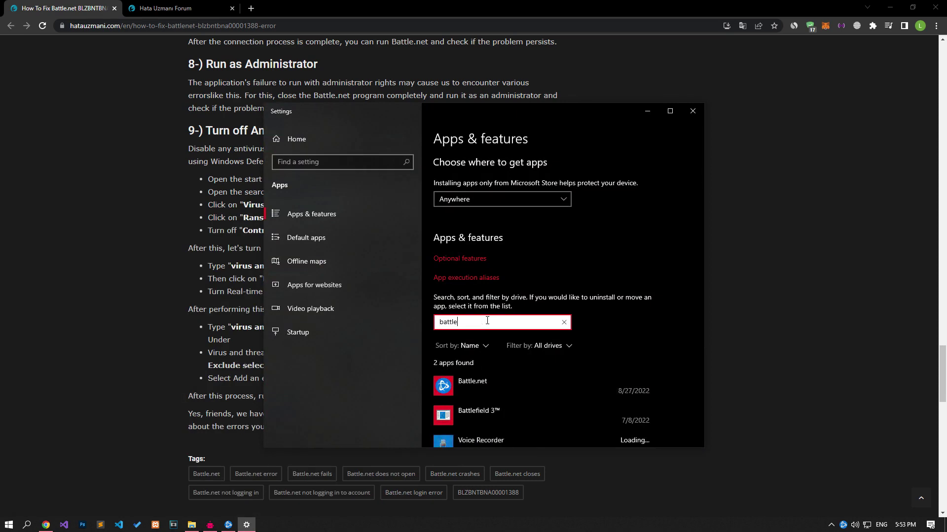
click(475, 381)
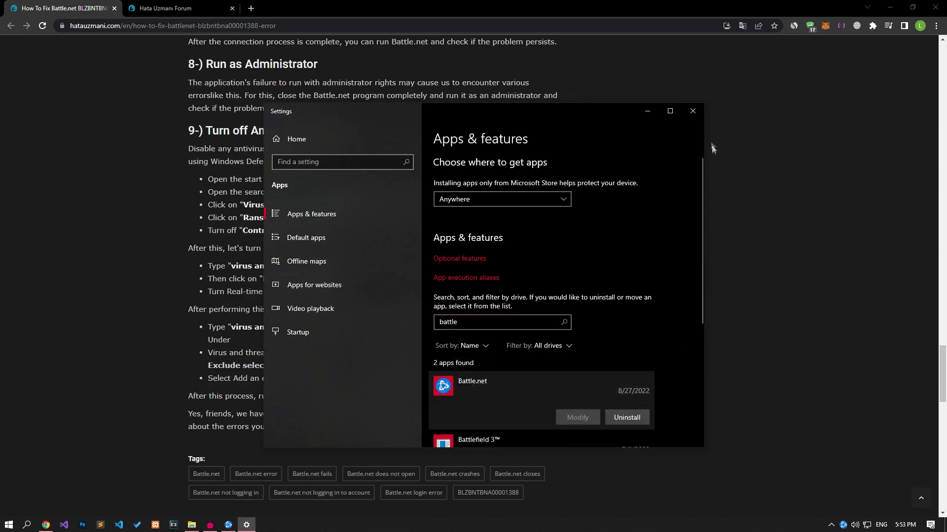
click(693, 112)
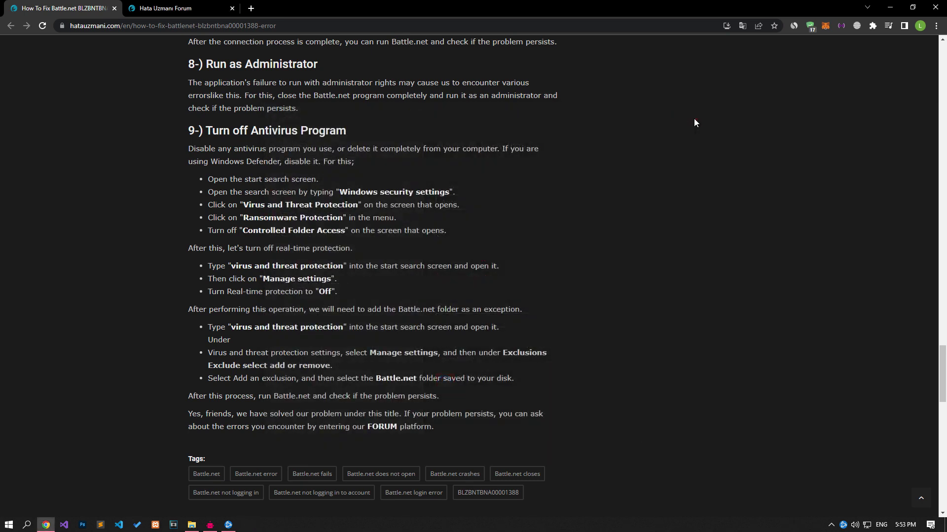
click(196, 5)
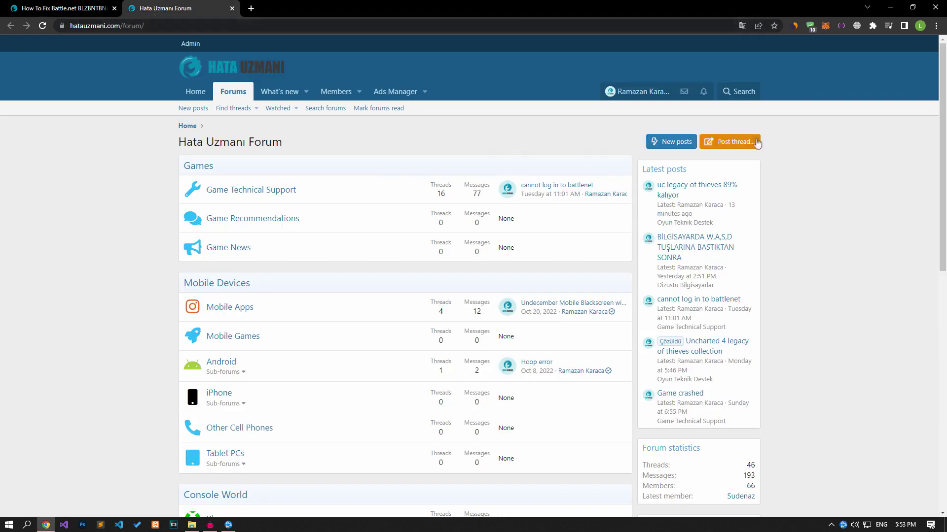
Start a new thread on Hata Uzmanı Forum to bring up the forum chooser
click(731, 141)
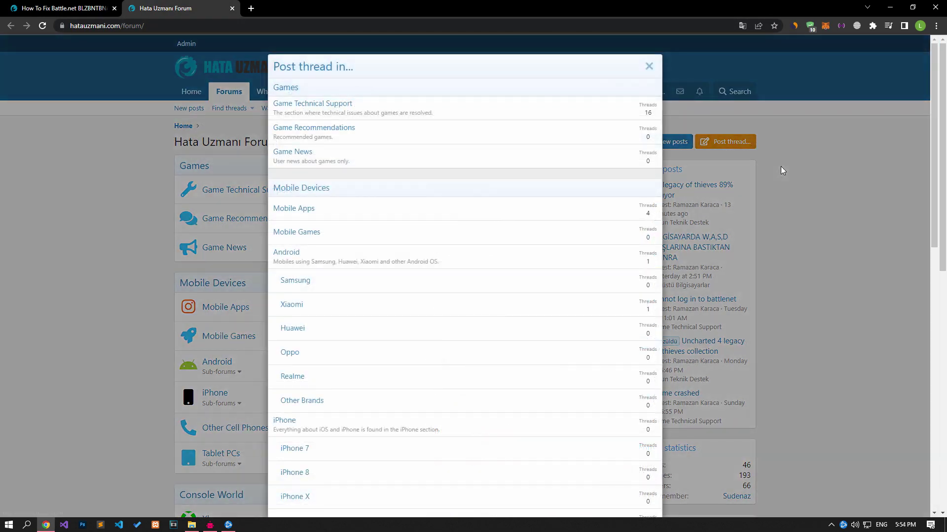